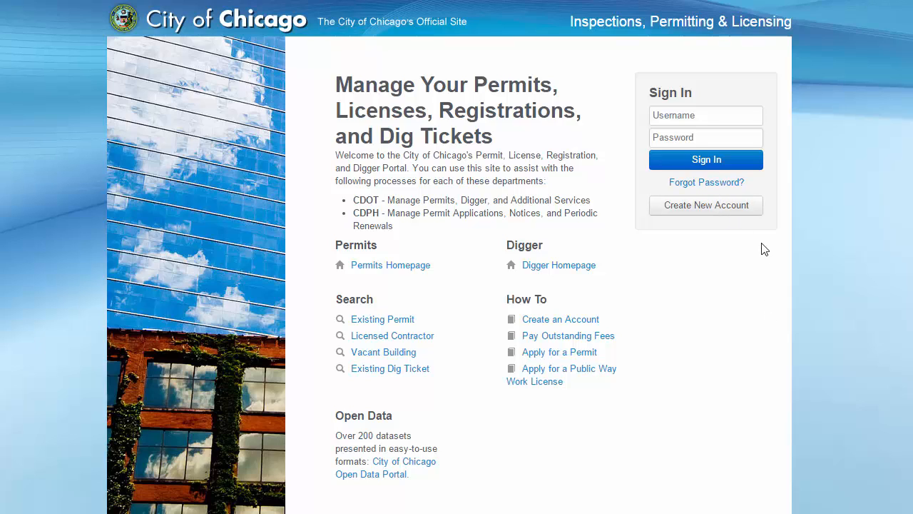
Sign in to the permitting portal with the account's username and password.
click(712, 187)
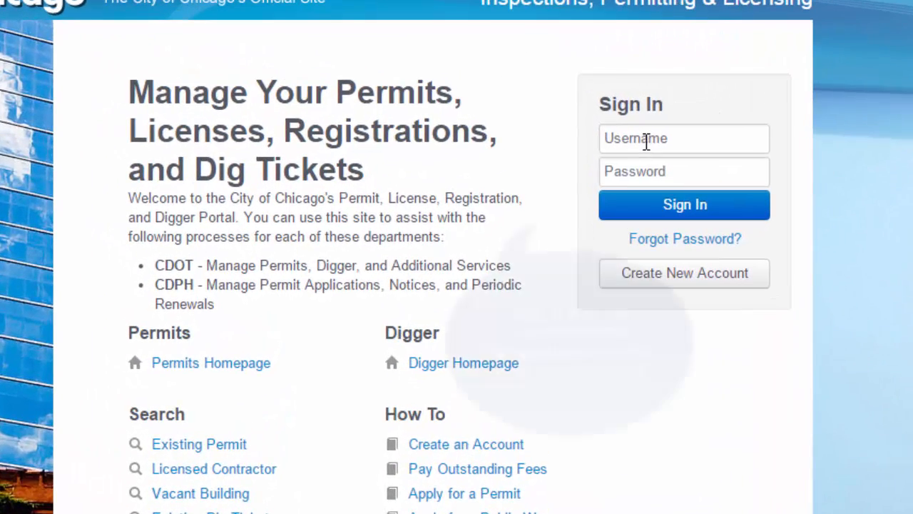
click(616, 116)
text(Beth)
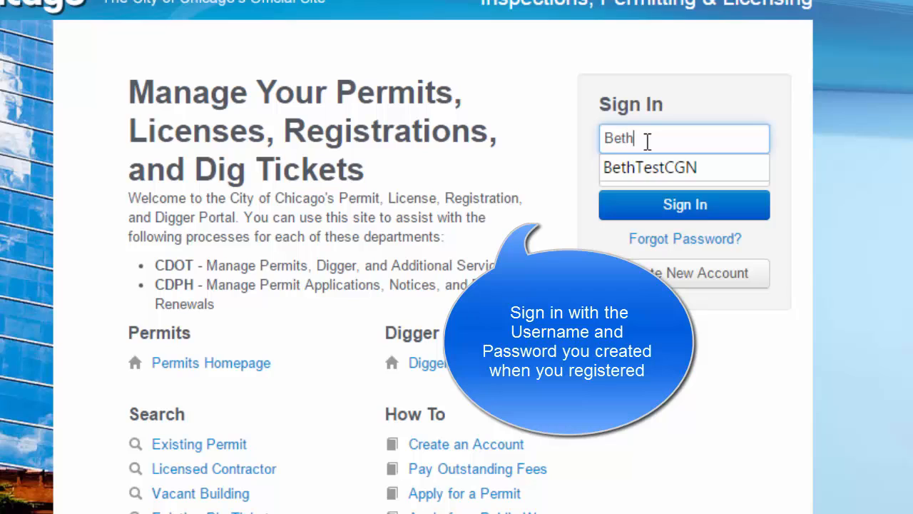
text(TestCGN)
key(Tab)
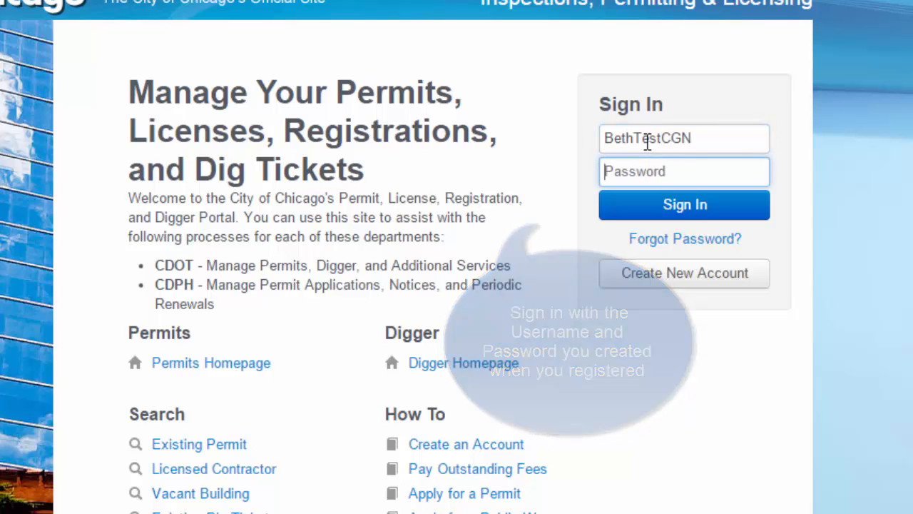
text(•••••••••)
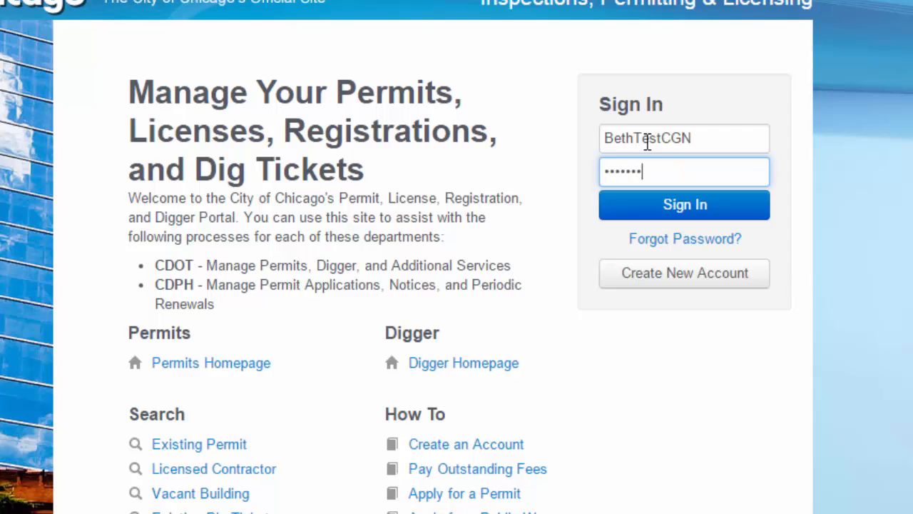
click(683, 212)
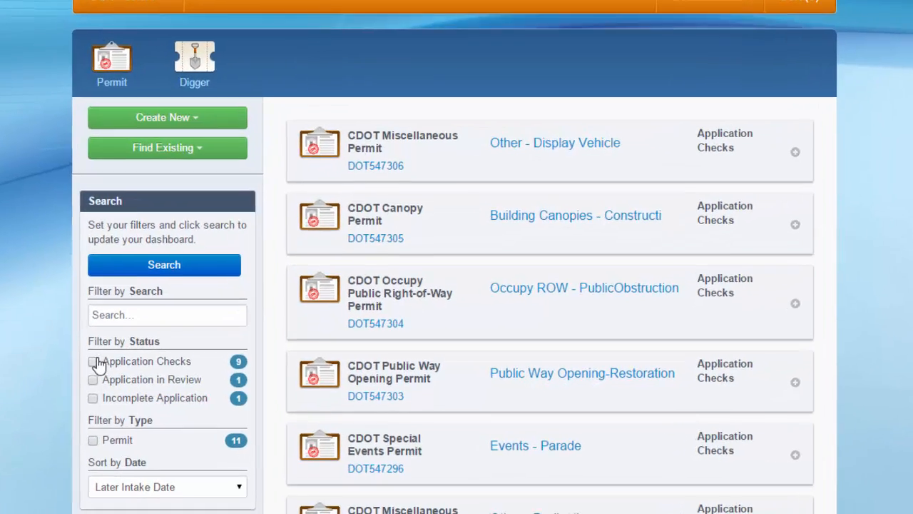
Filter the dashboard to Application Checks and Application in Review statuses.
click(93, 362)
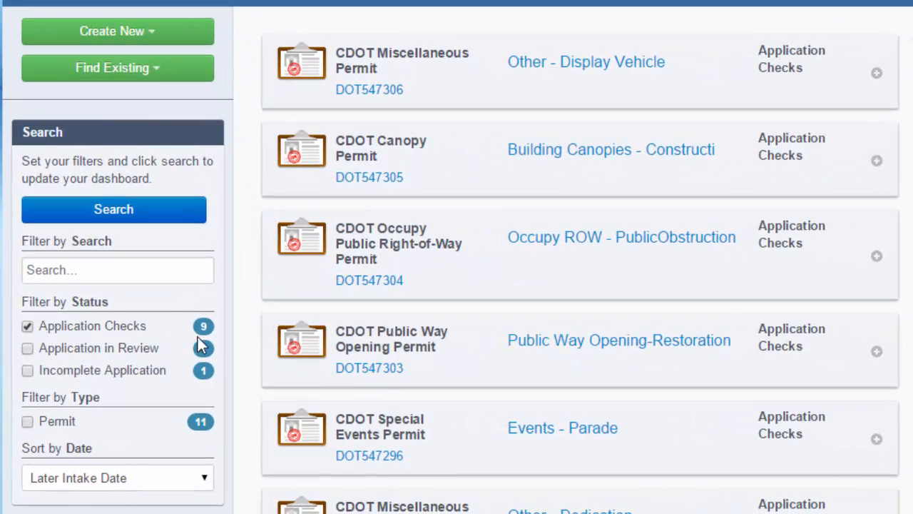
click(29, 349)
click(134, 216)
Switch the status filter to Incomplete Application only.
click(27, 348)
click(28, 326)
click(28, 370)
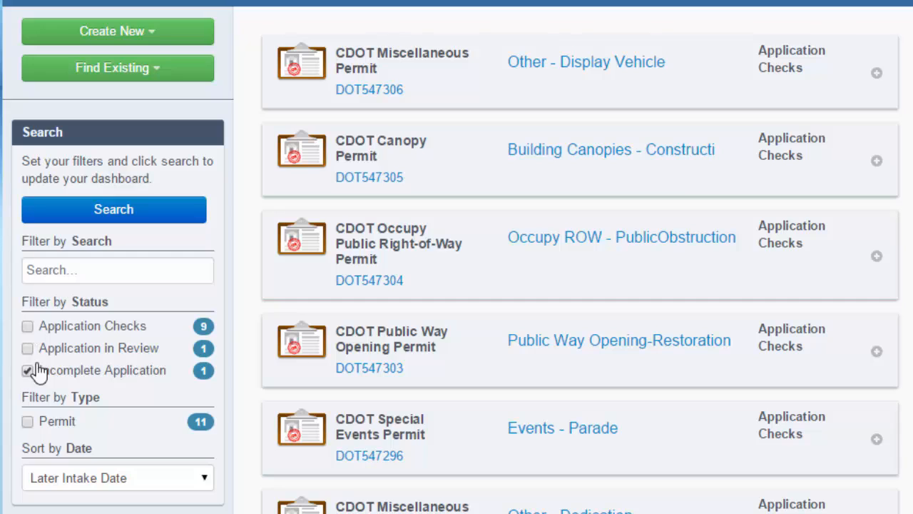
click(98, 216)
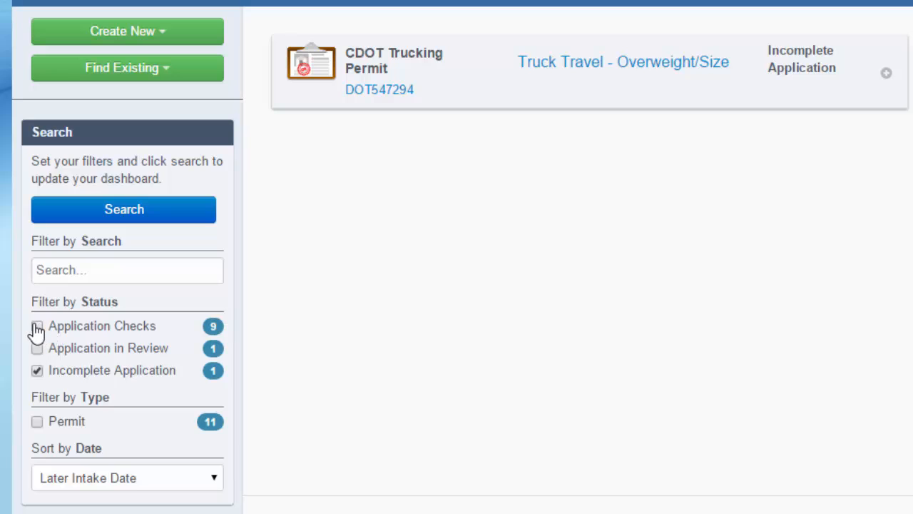
Clear the status filter and filter applications by the Permit type.
click(90, 271)
click(37, 371)
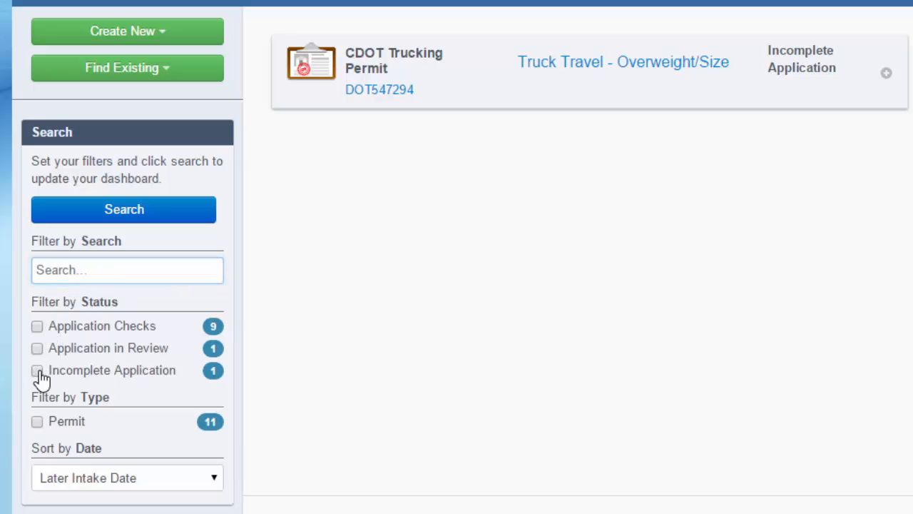
click(37, 422)
click(85, 219)
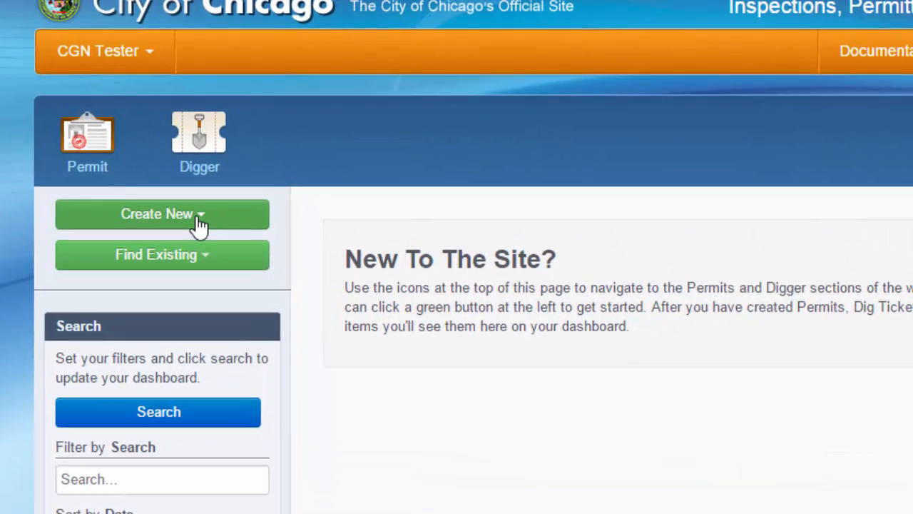
Create a new permit application of type Occupy the Public Right of Way.
click(200, 226)
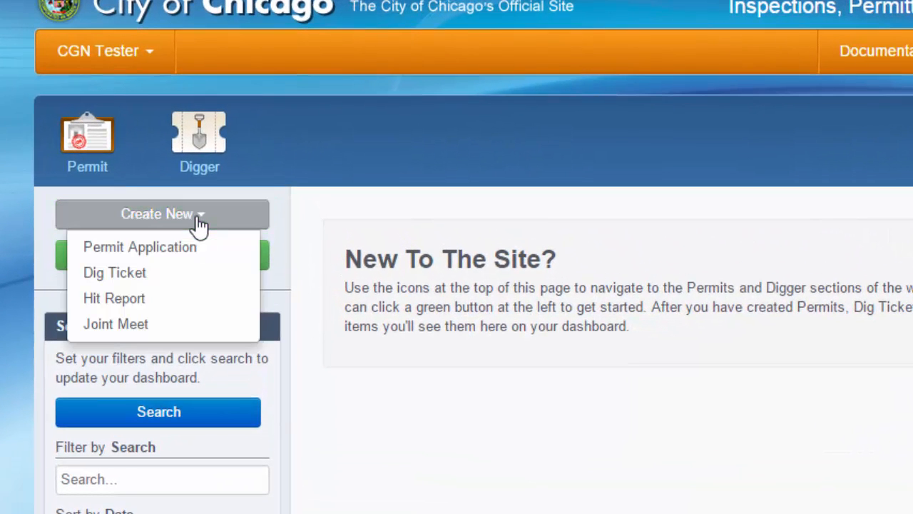
click(141, 251)
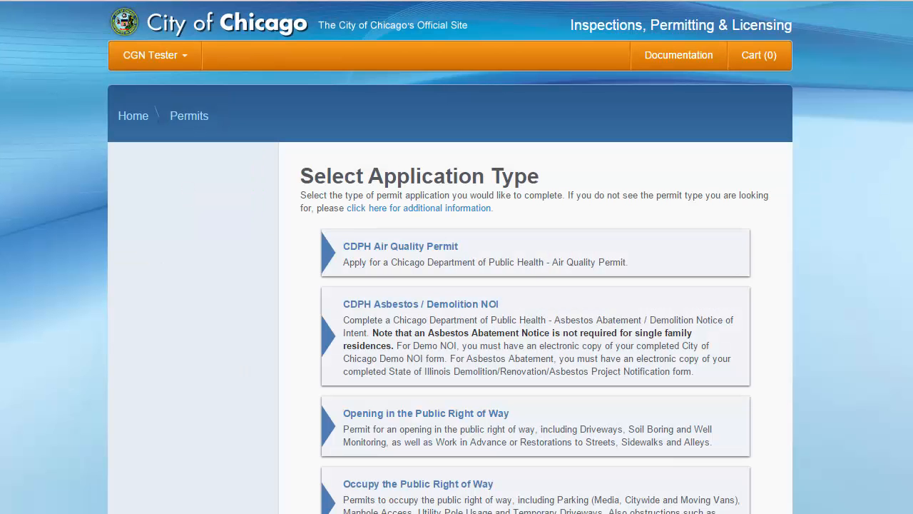
scroll(456, 256, down, 3)
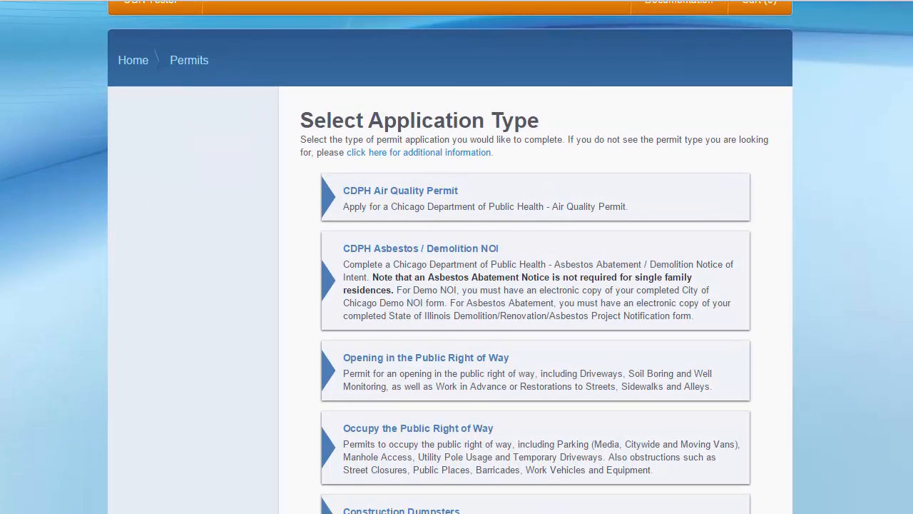
scroll(456, 257, down, 1)
scroll(457, 257, up, 2)
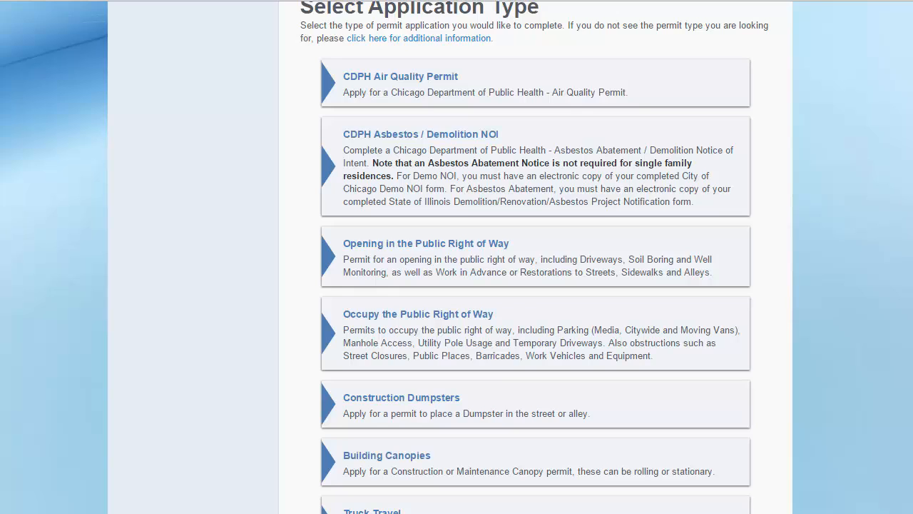
scroll(456, 256, down, 2)
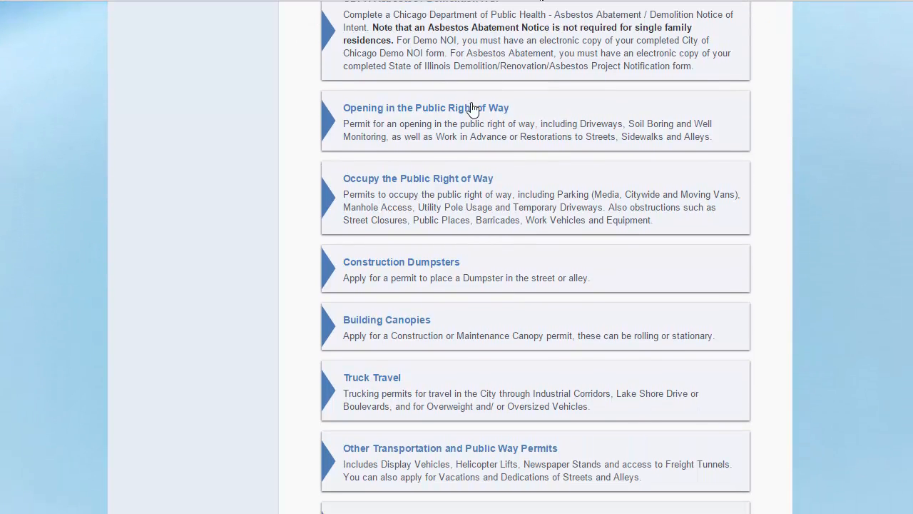
scroll(464, 335, down, 1)
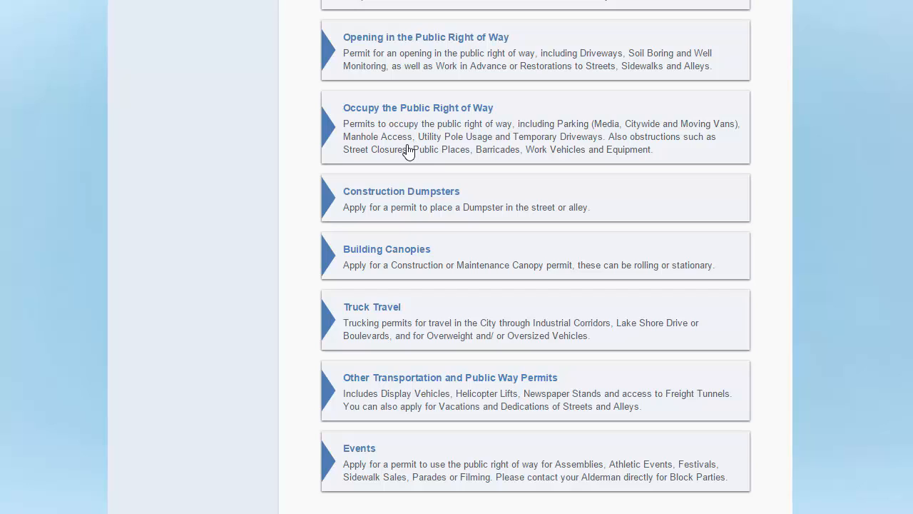
click(360, 110)
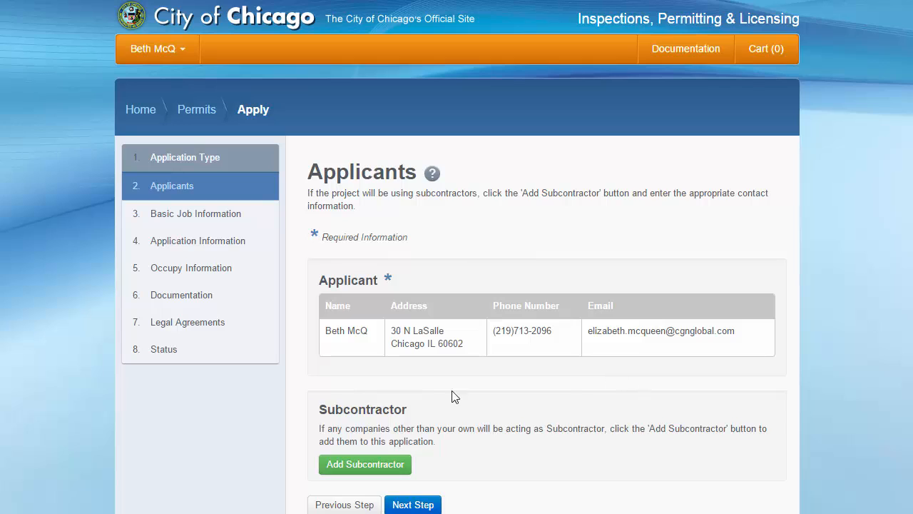
Enter PFS EXCAVATING SEWER AND WATER INC with its phone, e-mail, street address, city, state and zip.
click(379, 472)
click(513, 147)
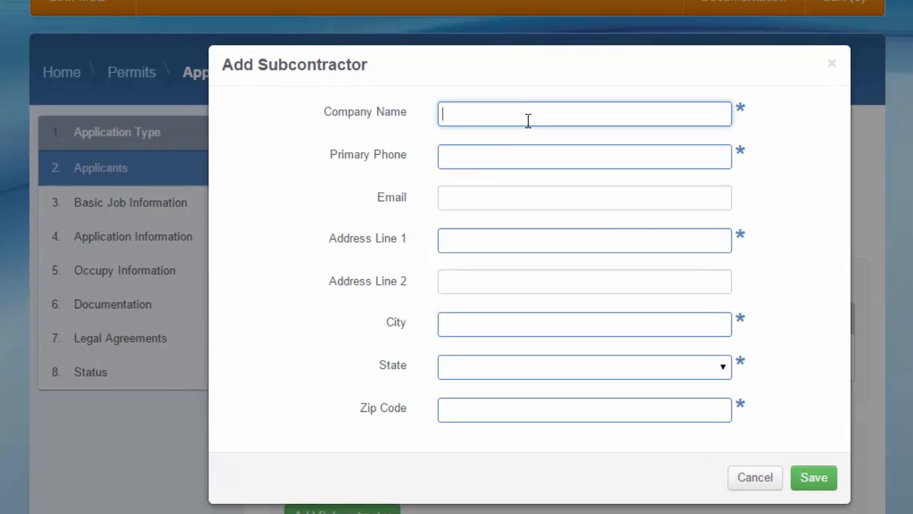
text(PFS EXCAVATING SEWER AND WATER INC)
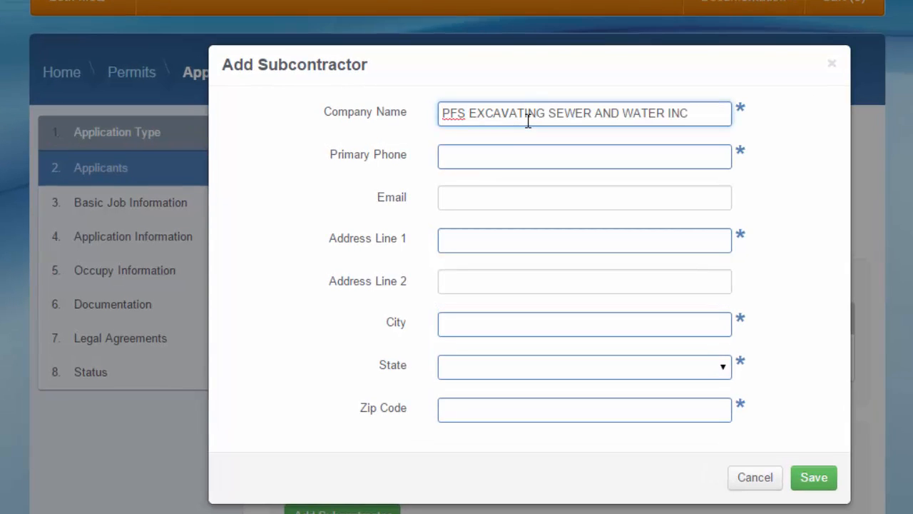
text((312)555-1212)
key(Tab)
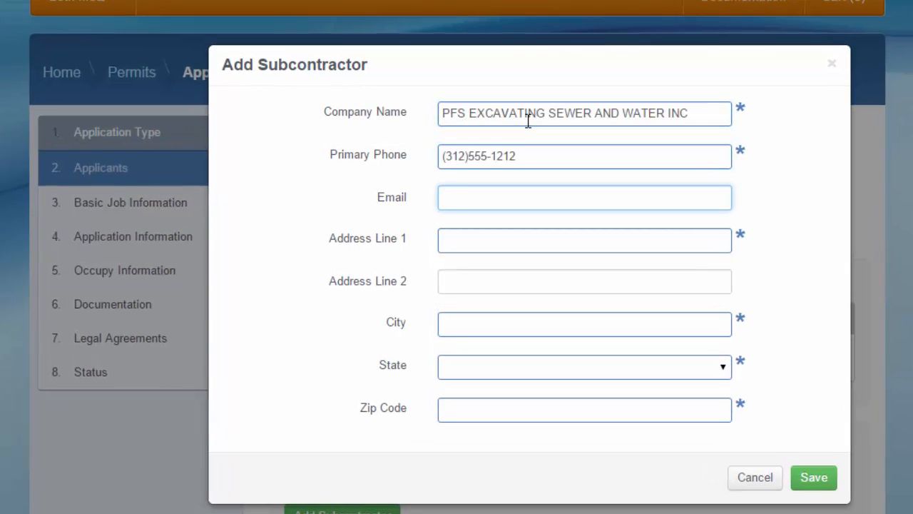
key(Tab)
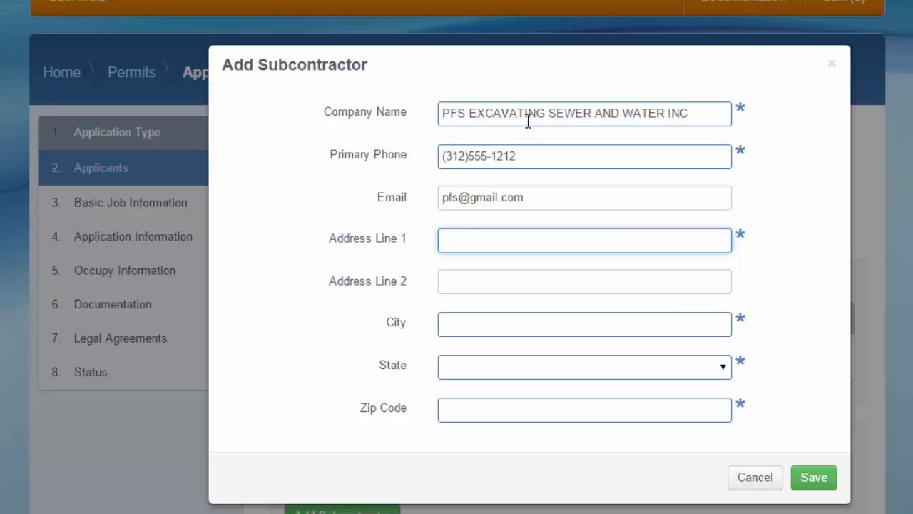
text(6554 OLIPHANT AVENUE STE E)
key(Tab)
key(Tab)
text(CHI)
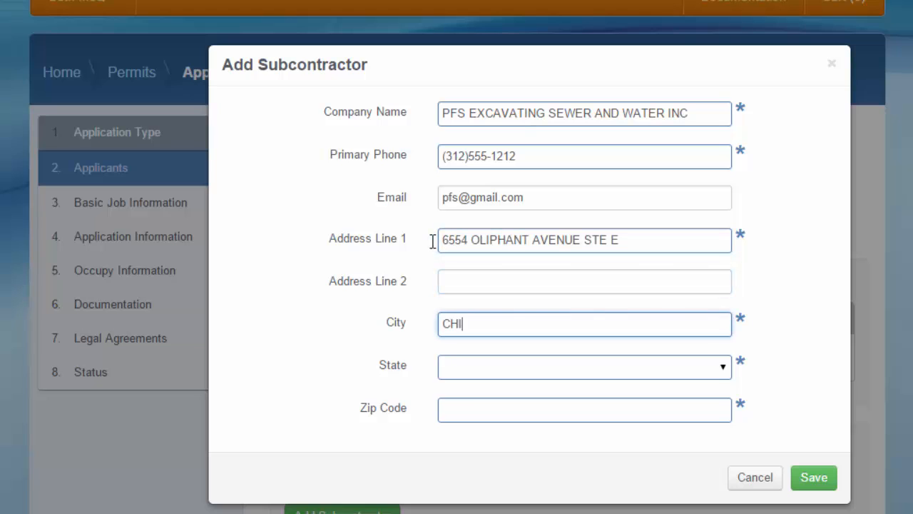
text(HICAGO)
key(Tab)
text(il)
key(Tab)
text(60631)
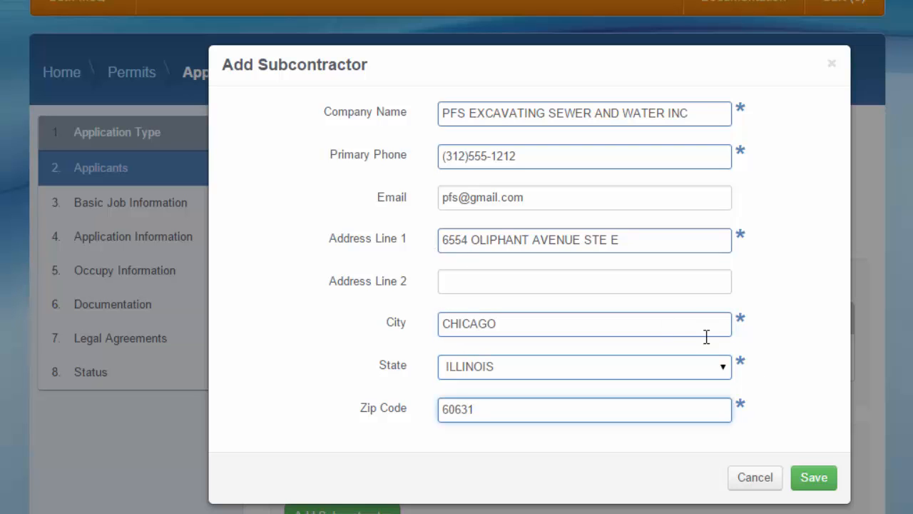
Save and confirm the company as subcontractor, dismiss a blank form, and continue.
click(810, 481)
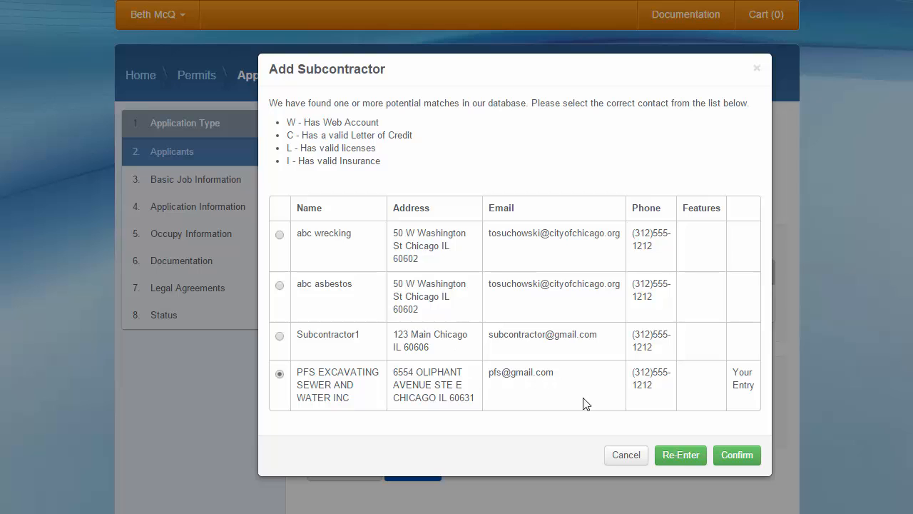
click(737, 462)
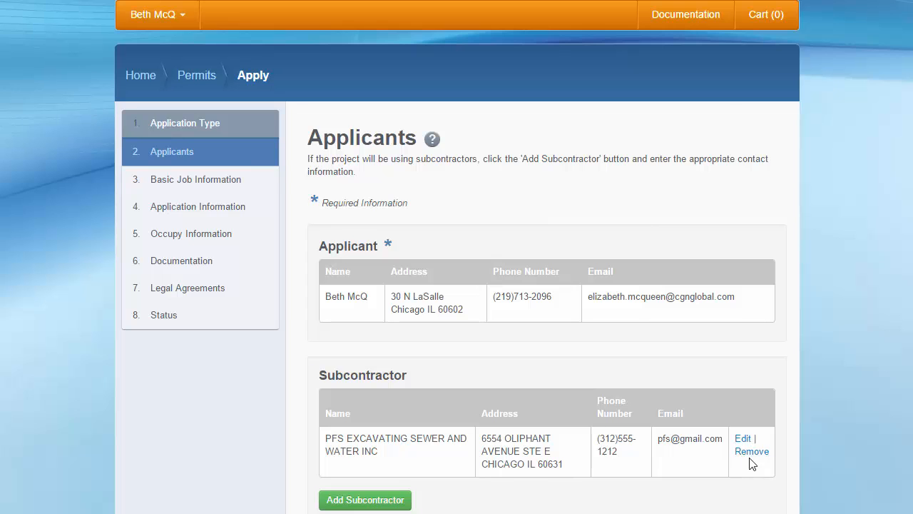
click(361, 501)
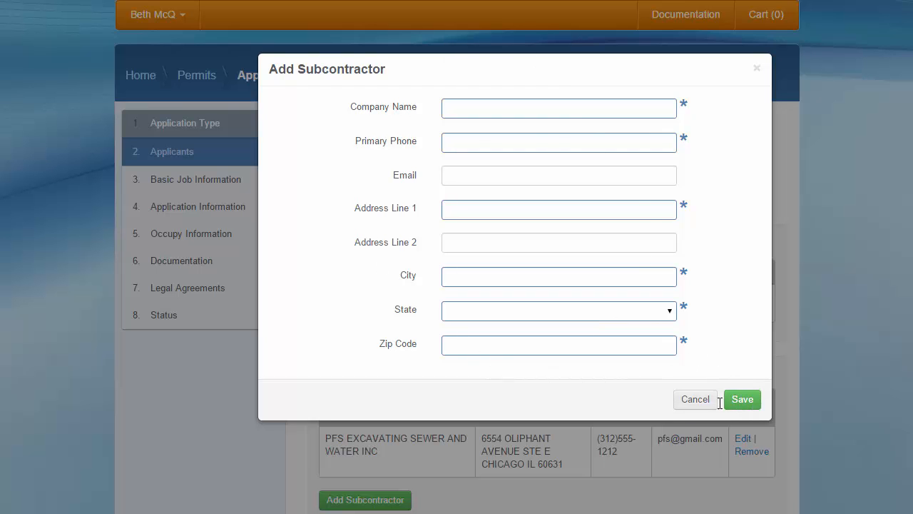
click(694, 401)
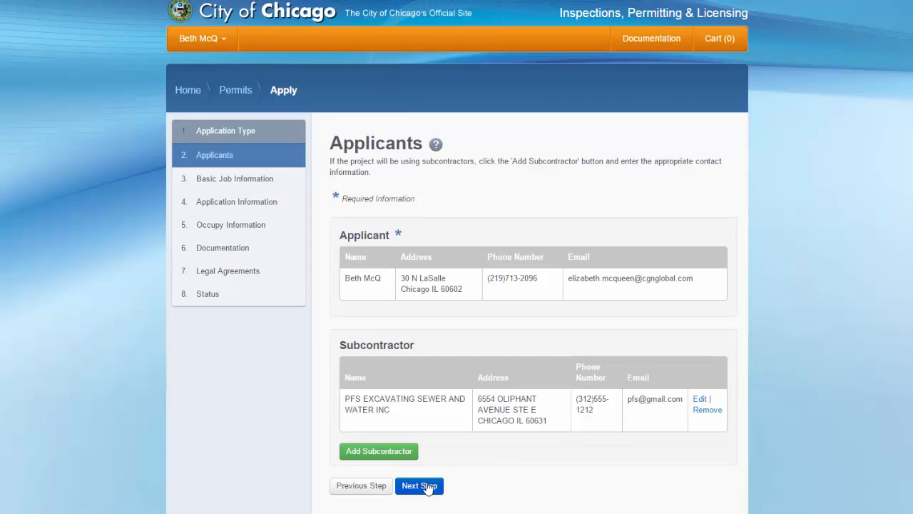
click(421, 510)
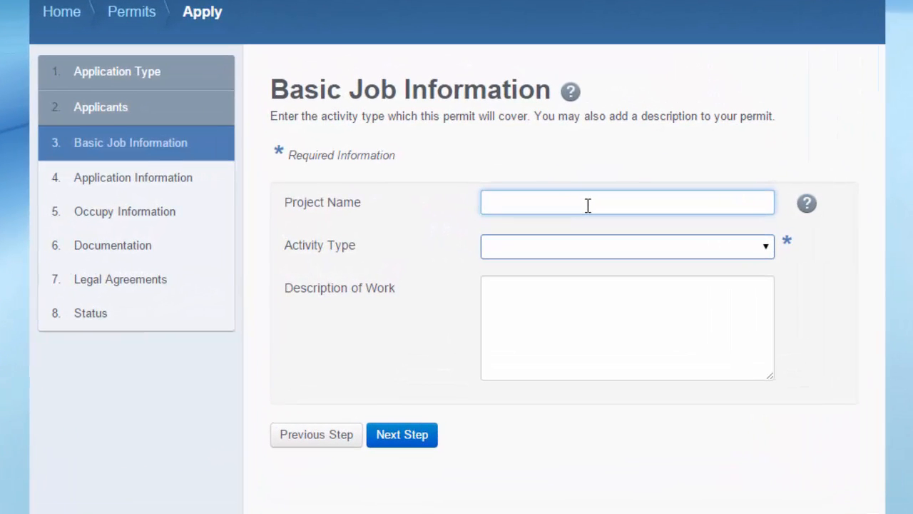
Enter the project name and set the activity to Barricades, Equipment and Temporary Driveways.
text(tEST PFOJECT)
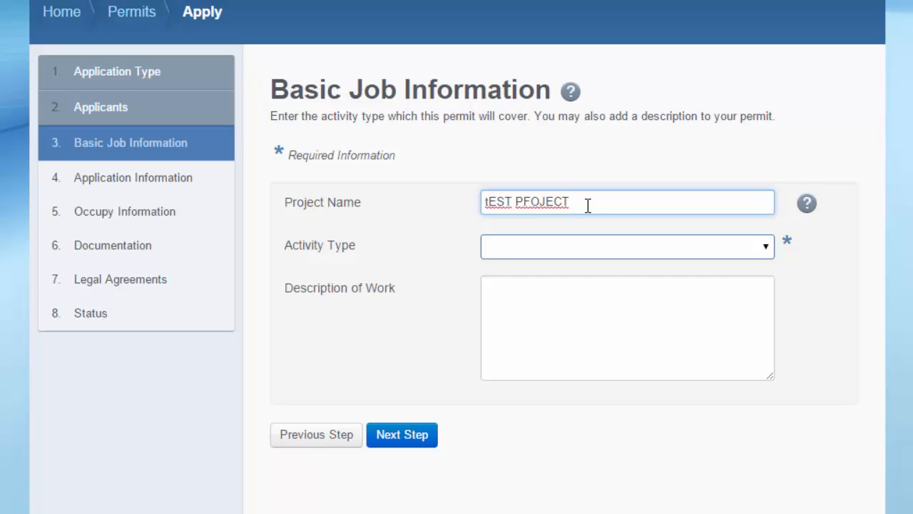
click(552, 247)
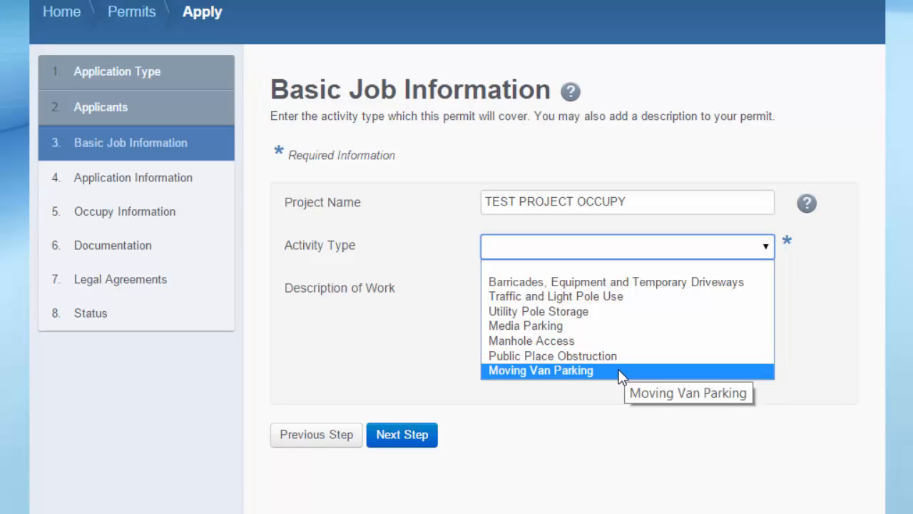
click(797, 315)
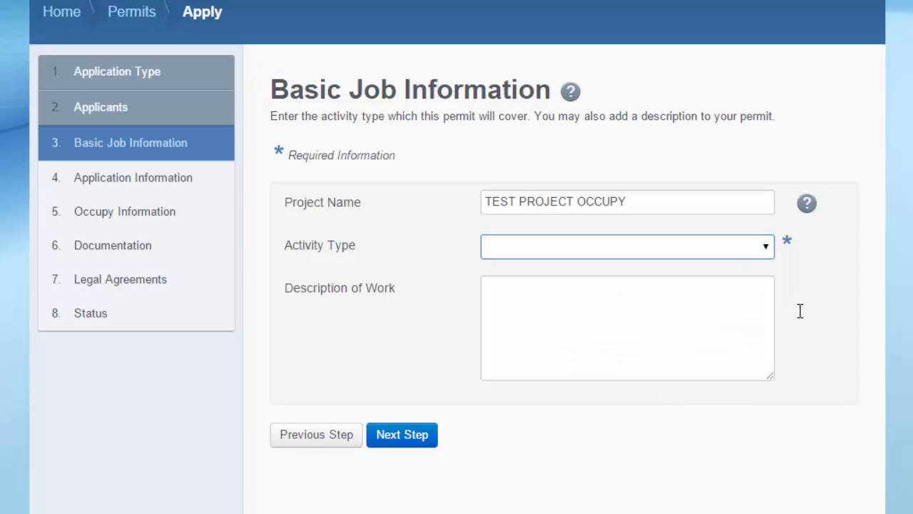
click(758, 250)
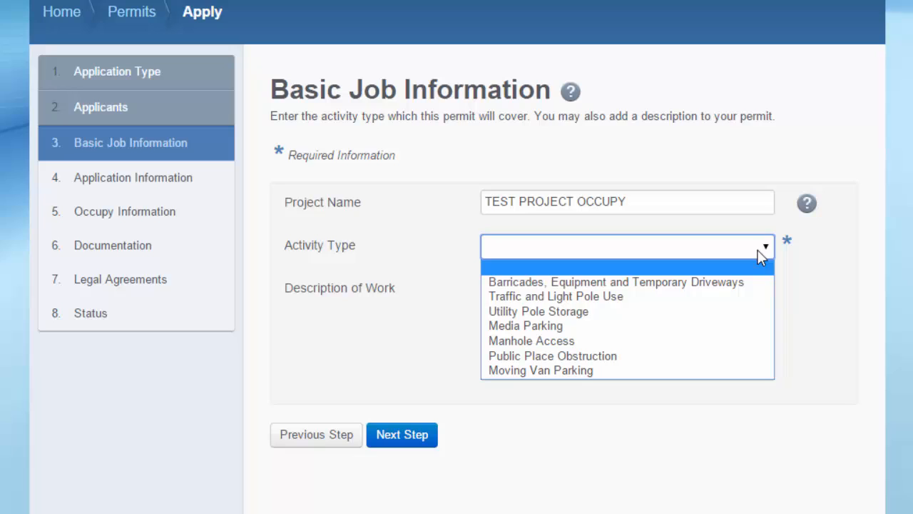
click(691, 283)
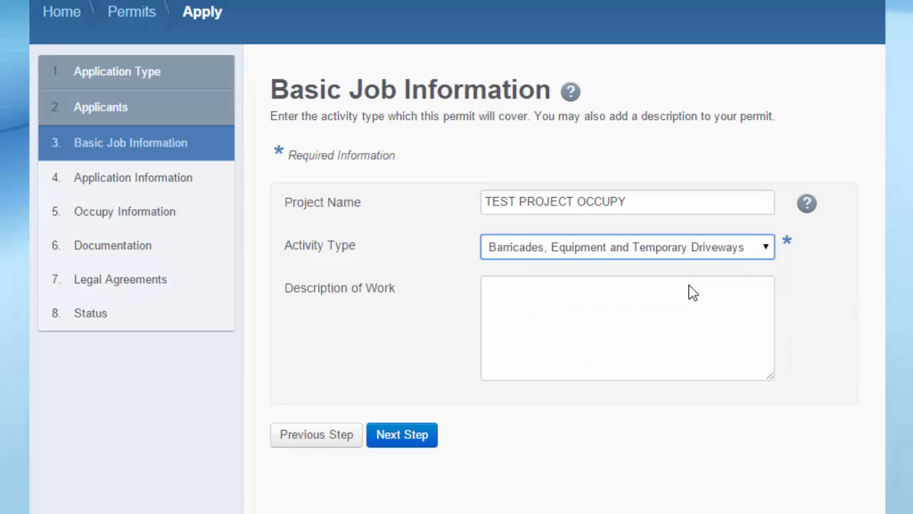
Enter 'DESCRIPTION OF WORK' as the work description and save the step.
click(650, 306)
text(D)
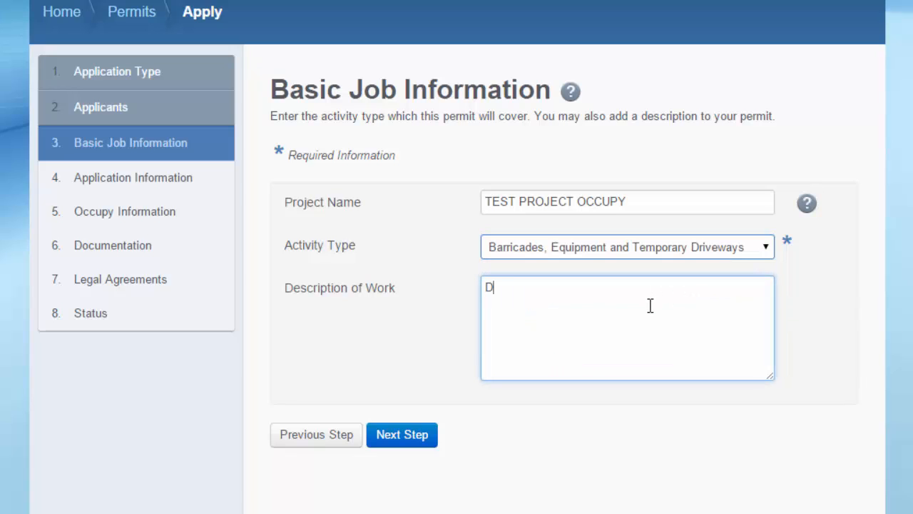
text(ESCRIPTION OF WORK)
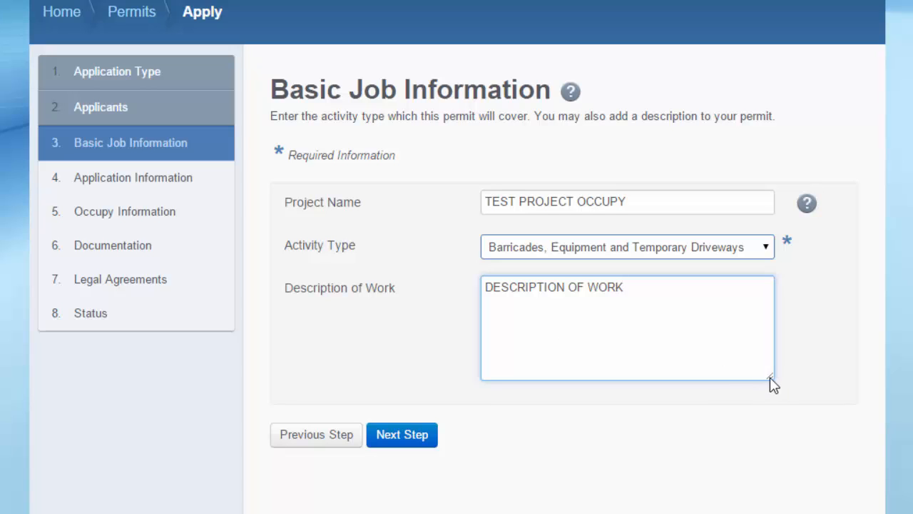
drag(770, 377, 815, 378)
click(809, 207)
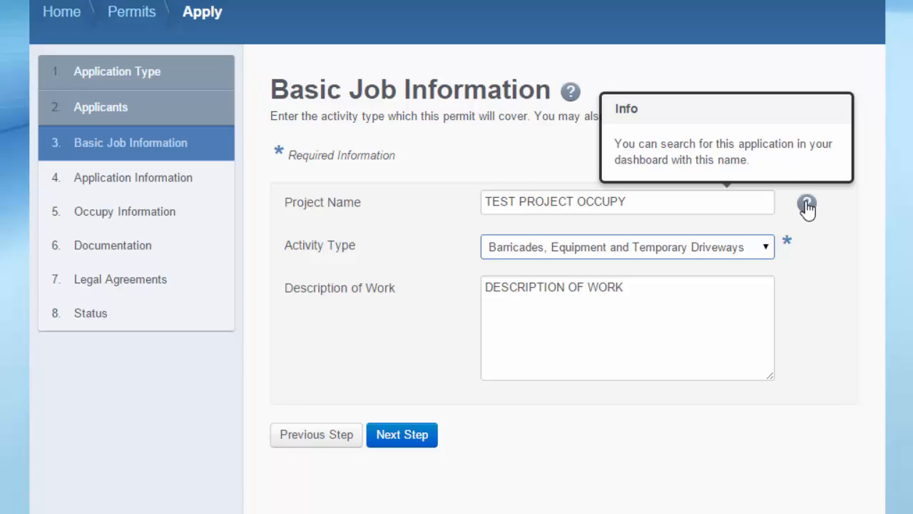
click(392, 437)
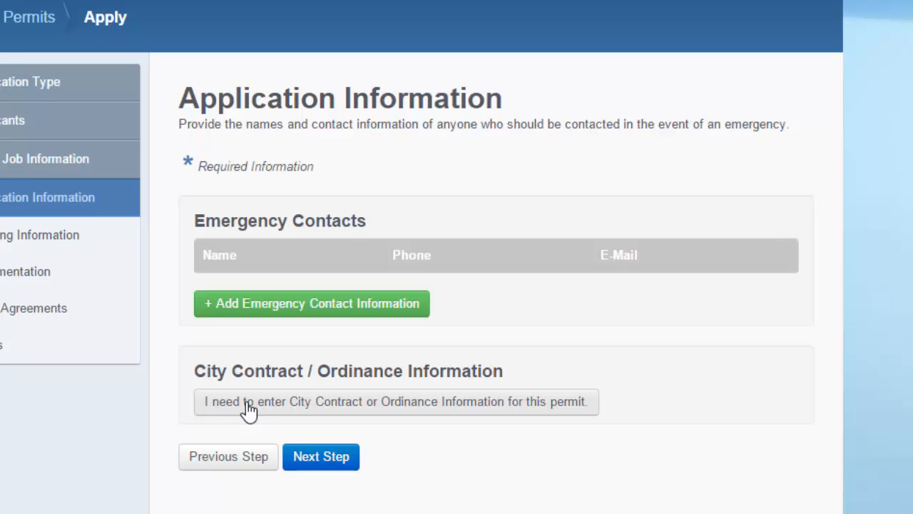
Add an emergency contact filled from the saved 'Test' suggestion.
click(296, 309)
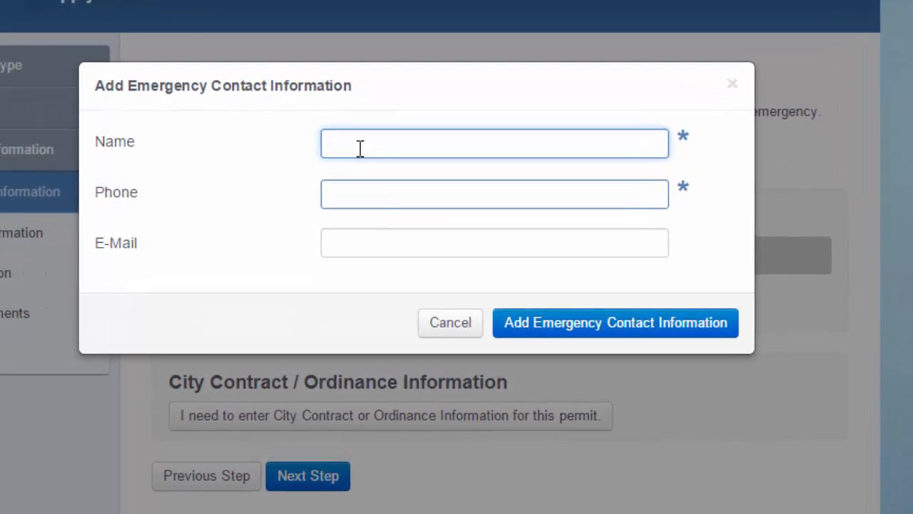
text(Test)
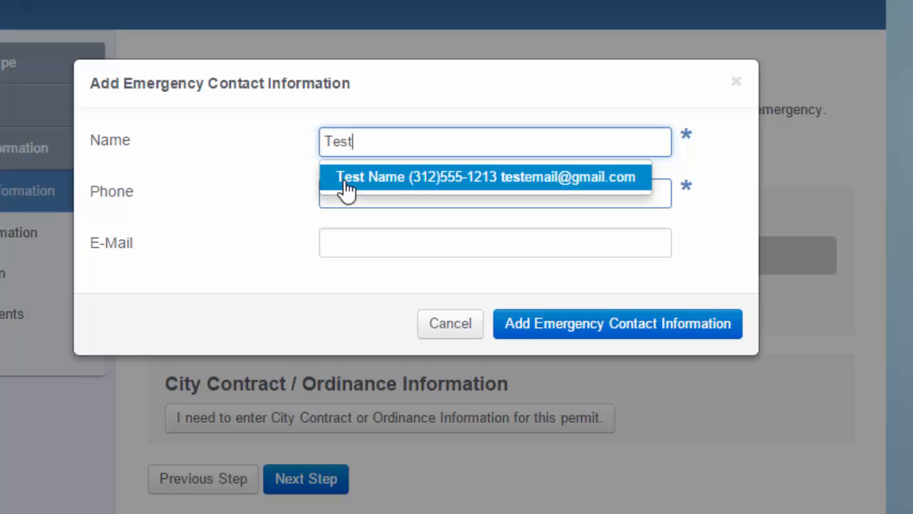
click(413, 177)
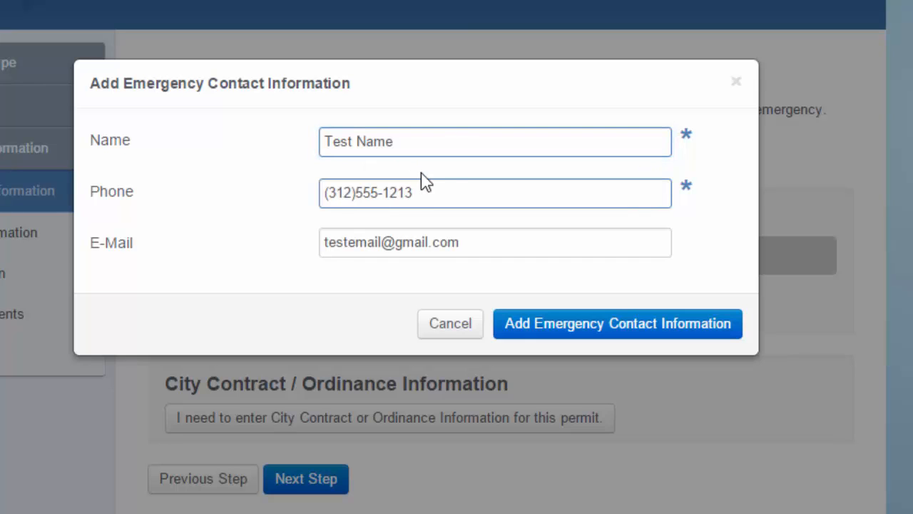
click(547, 334)
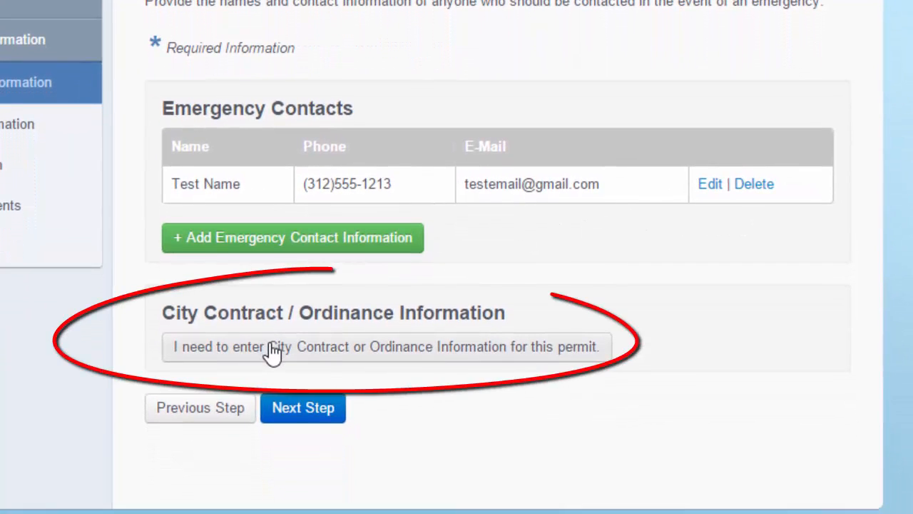
Expand the City Contract / Ordinance fields, then save and continue to Occupy Information.
click(230, 357)
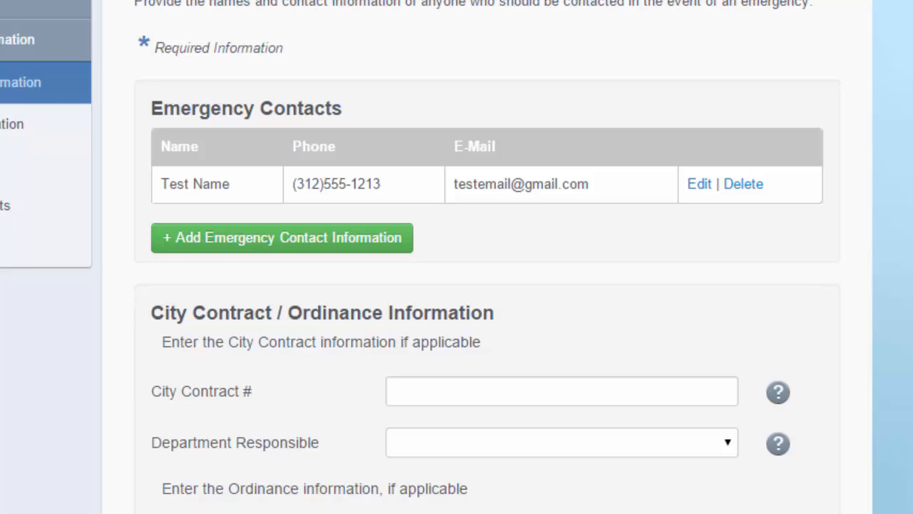
scroll(487, 257, down, 2)
mouse_move(631, 122)
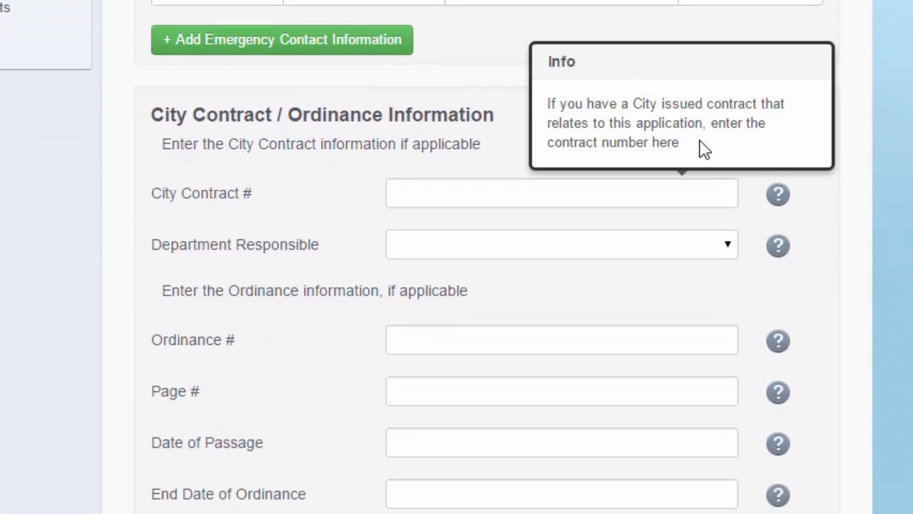
mouse_move(728, 418)
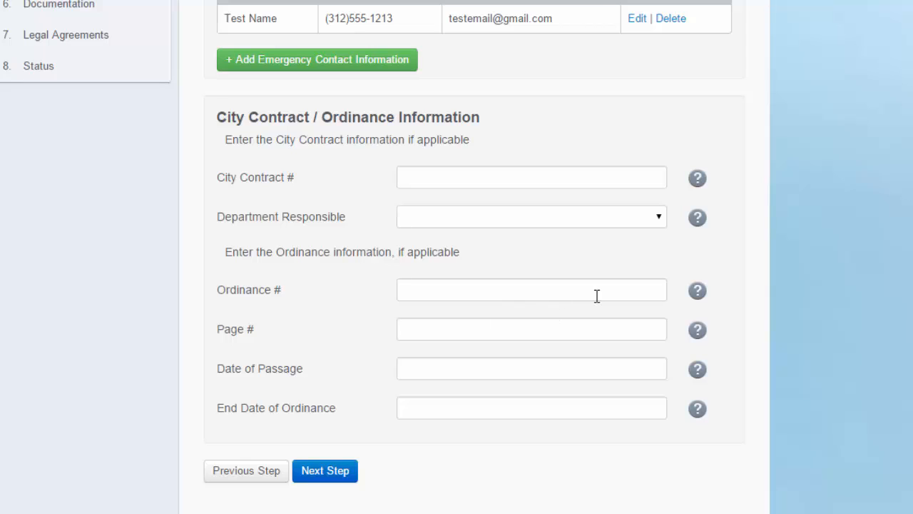
click(322, 472)
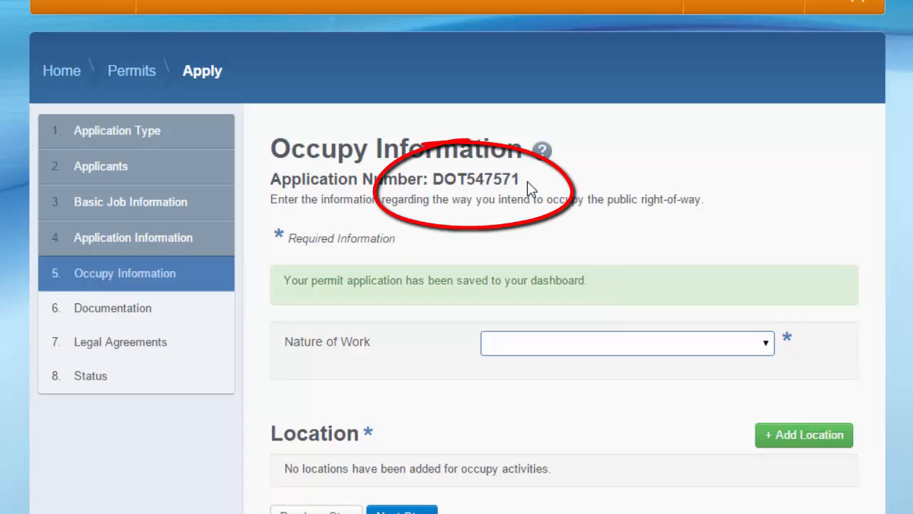
Choose Construction as the Nature of Work.
click(765, 343)
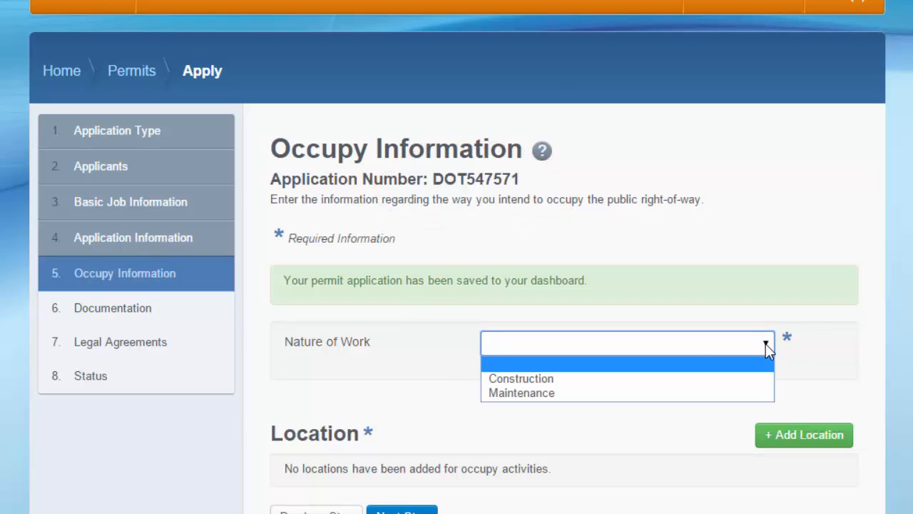
click(554, 380)
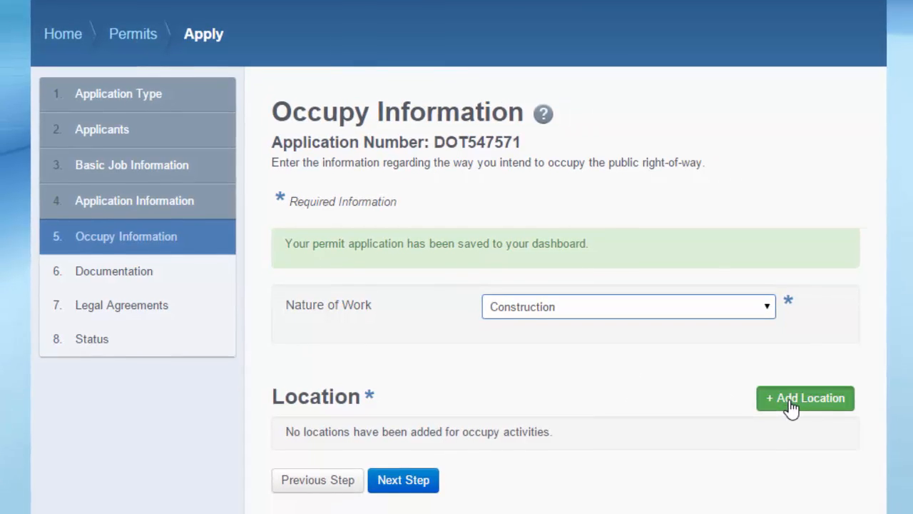
Start a new location with addresses 101 to 161 and street direction W.
click(790, 436)
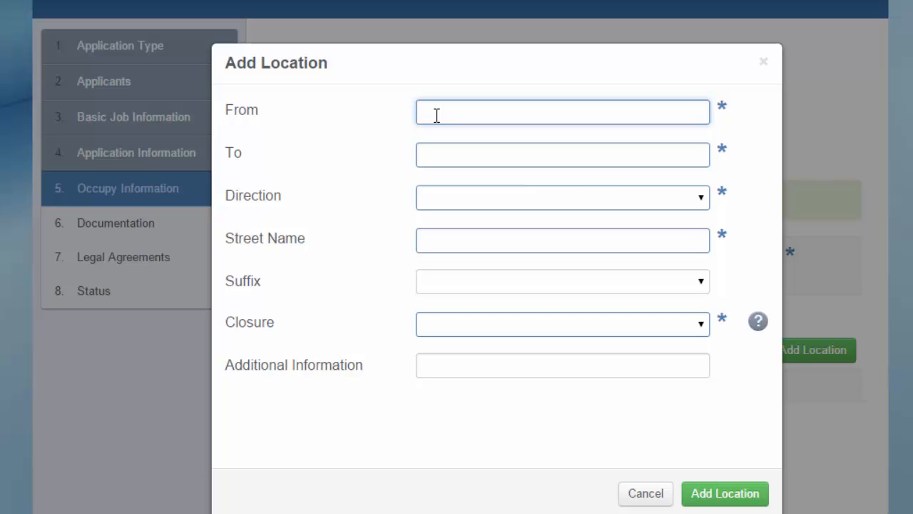
text(101)
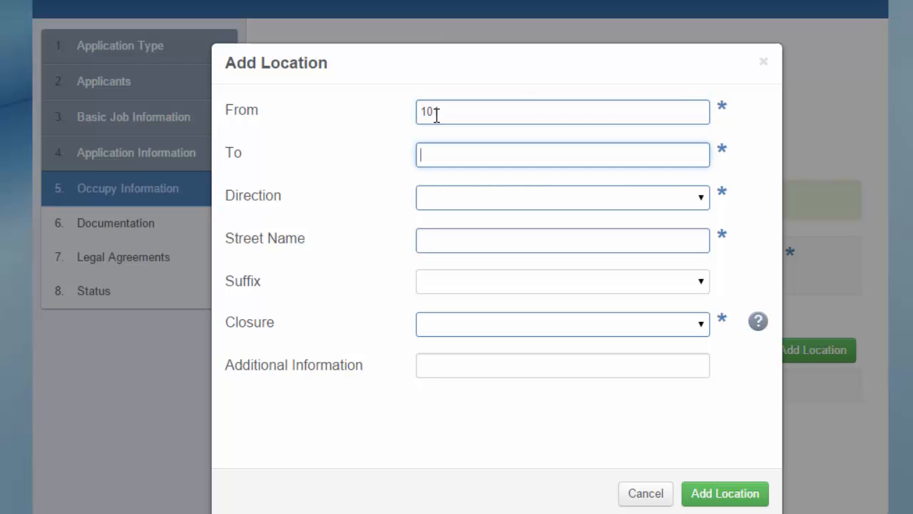
text(161)
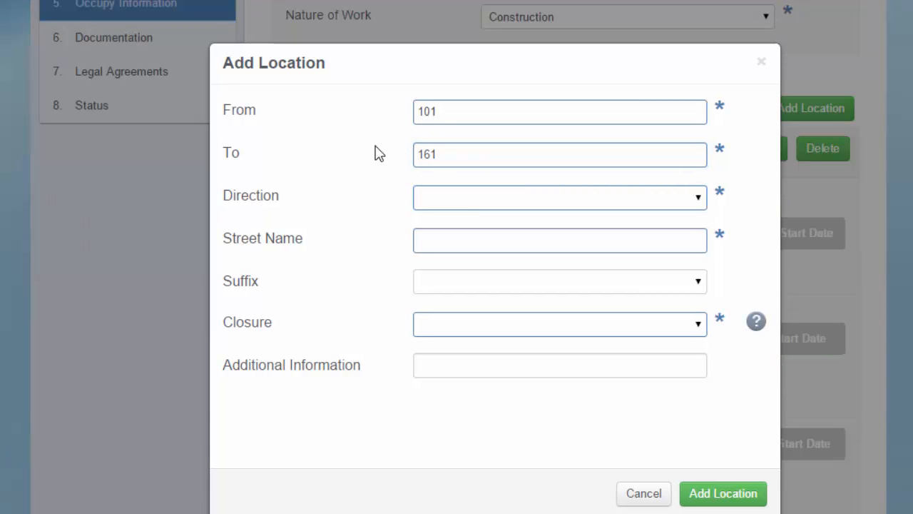
click(433, 200)
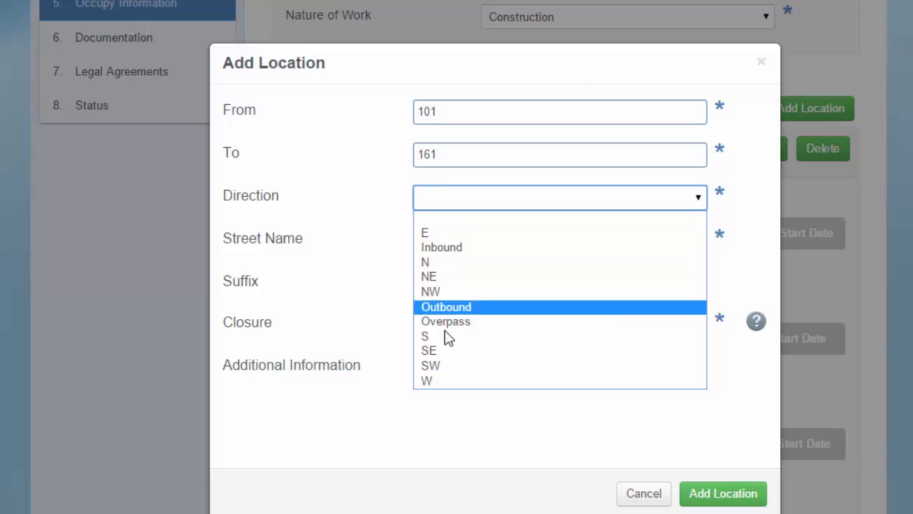
click(433, 380)
Set the street to WACKER, suffix DRIVE, and closure type Partial Street Closure.
click(462, 240)
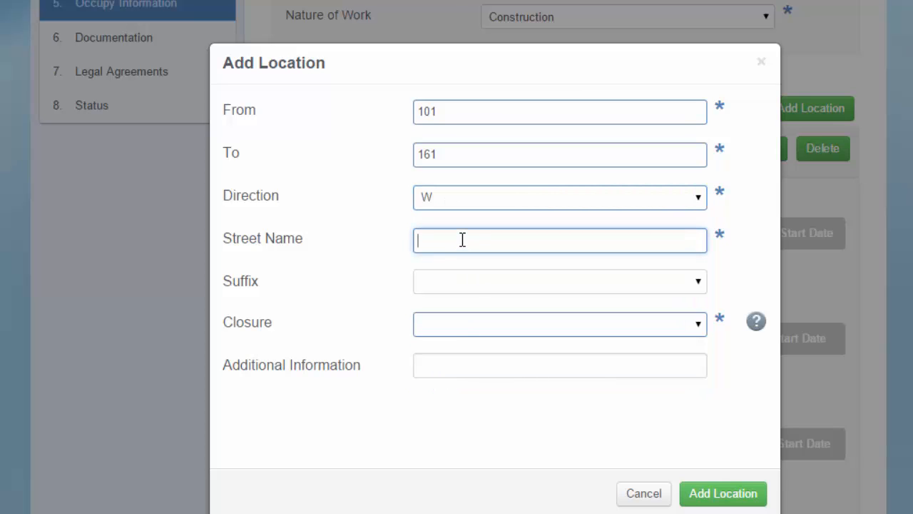
text(wACK)
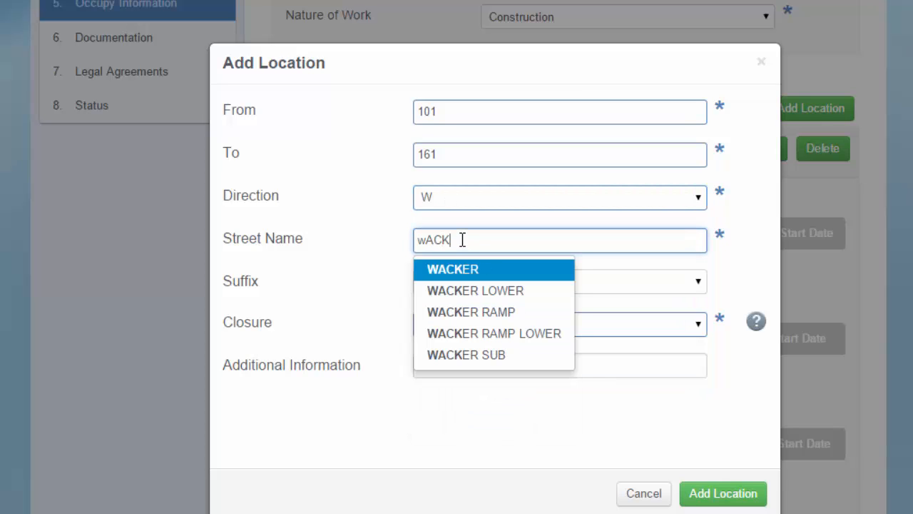
click(464, 275)
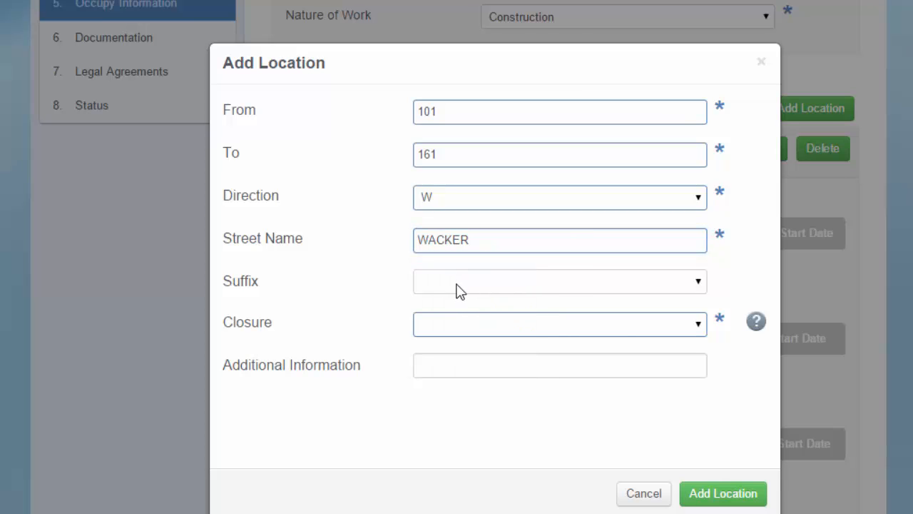
click(698, 284)
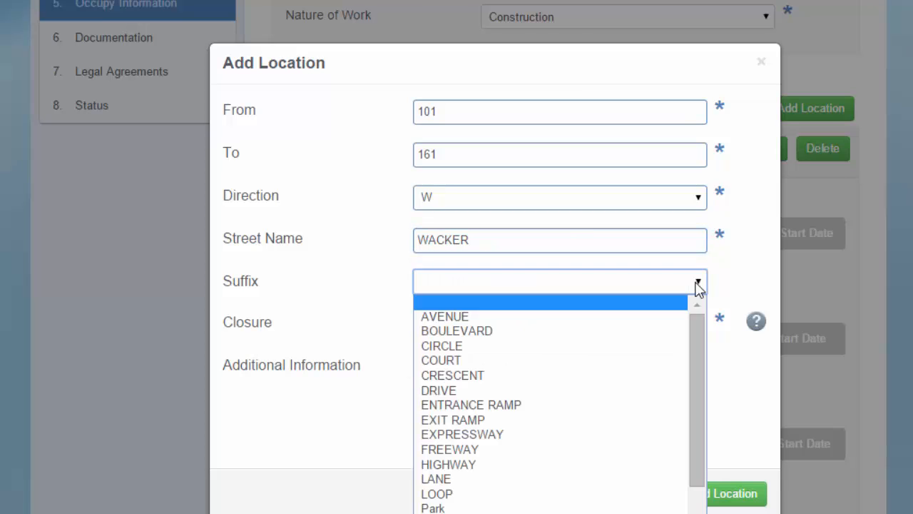
click(457, 391)
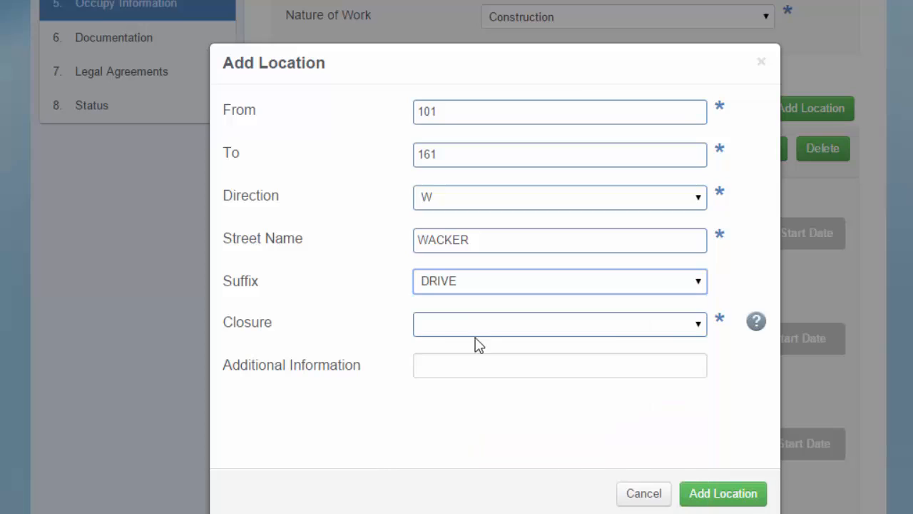
click(475, 328)
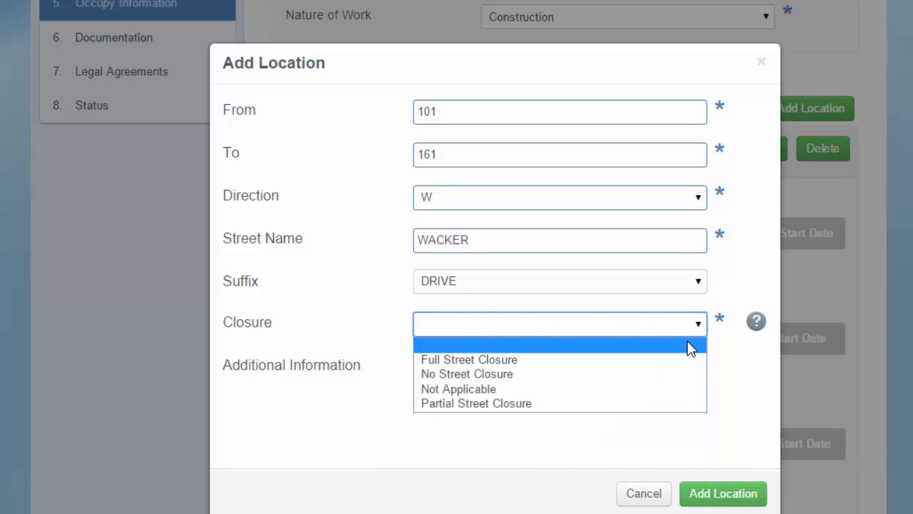
click(515, 404)
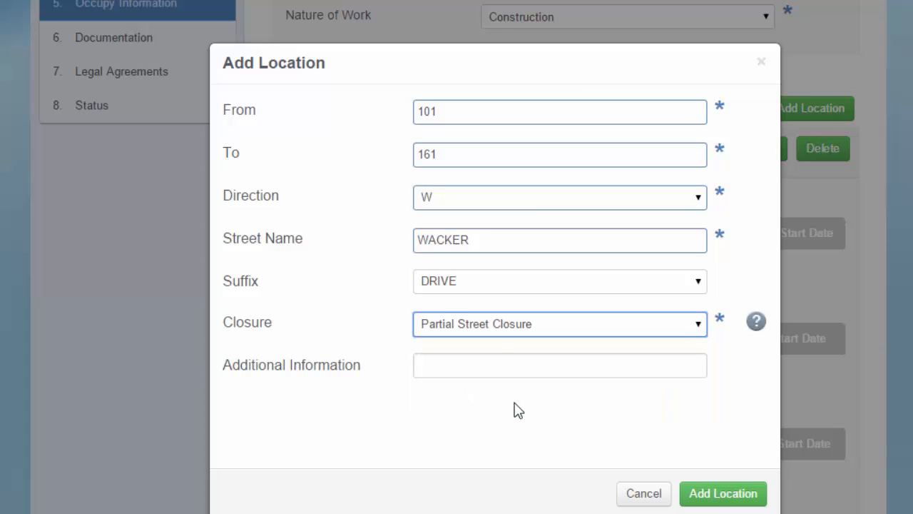
click(491, 369)
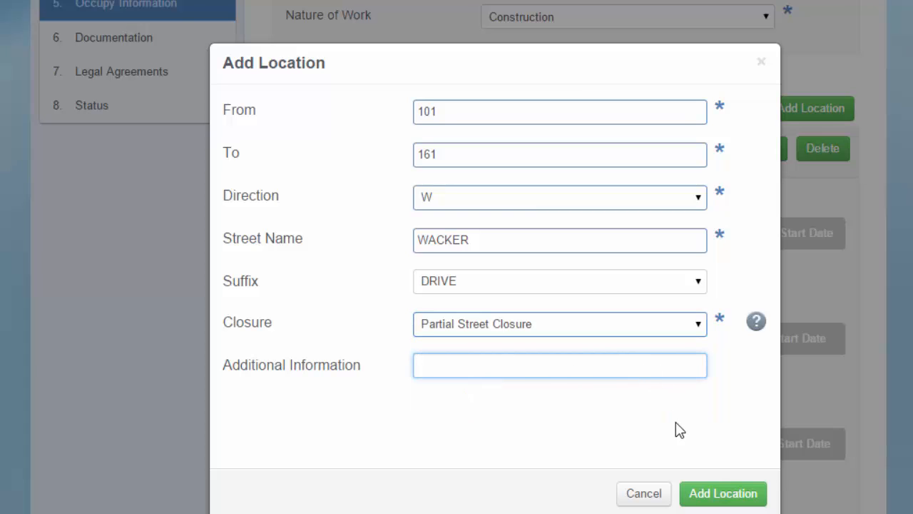
Verify the 101–161 W Wacker Dr segment on the zoomed map and confirm the location.
click(717, 494)
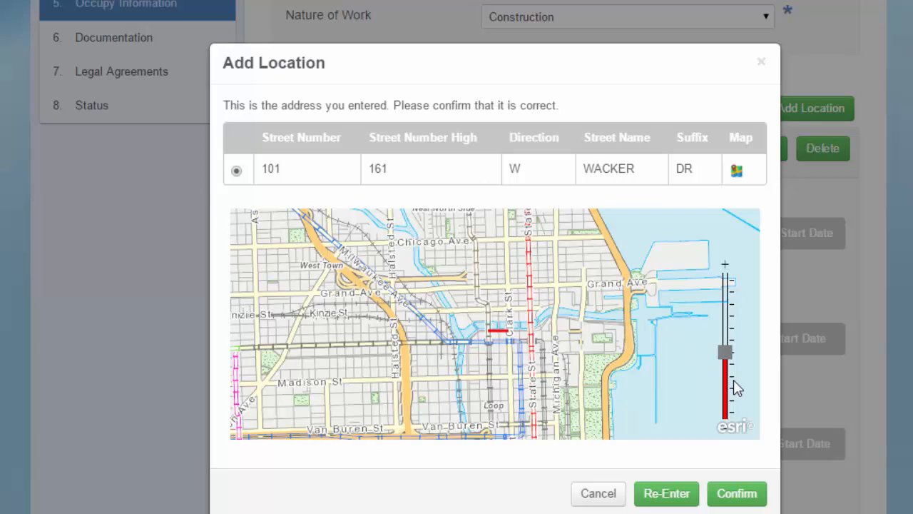
click(726, 340)
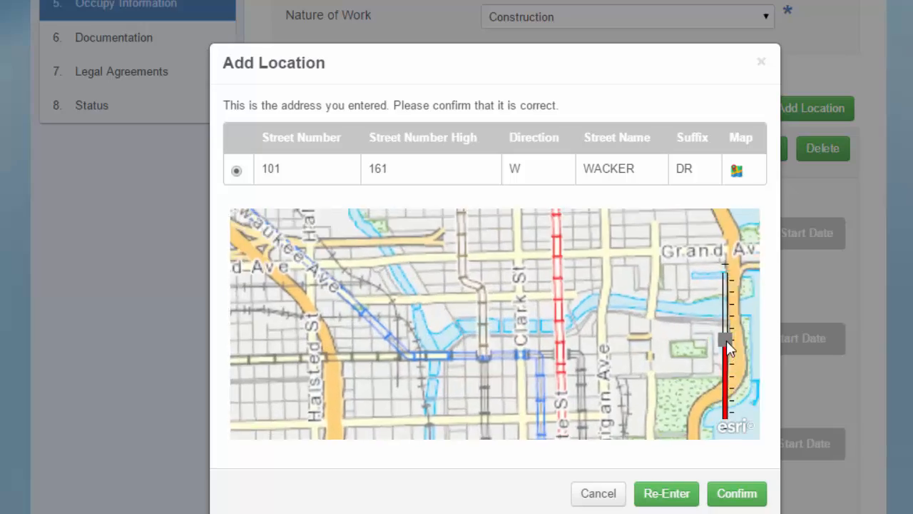
click(727, 329)
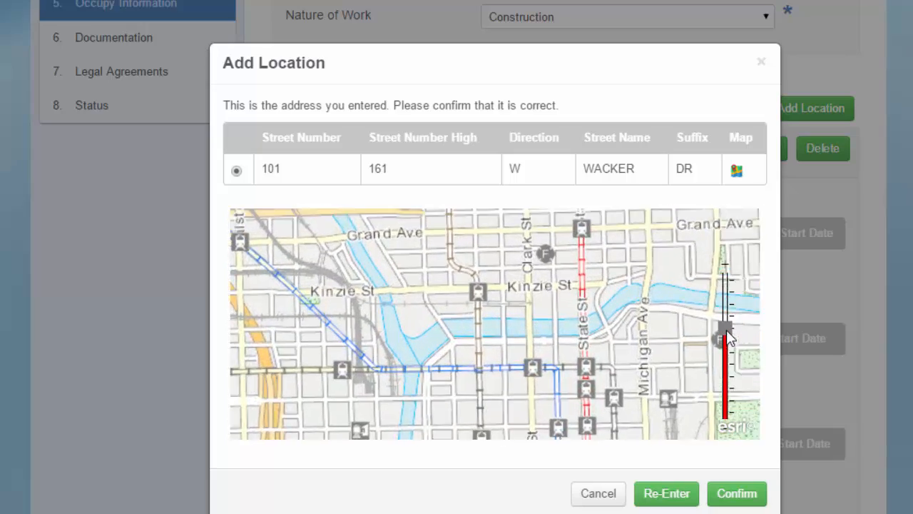
click(727, 318)
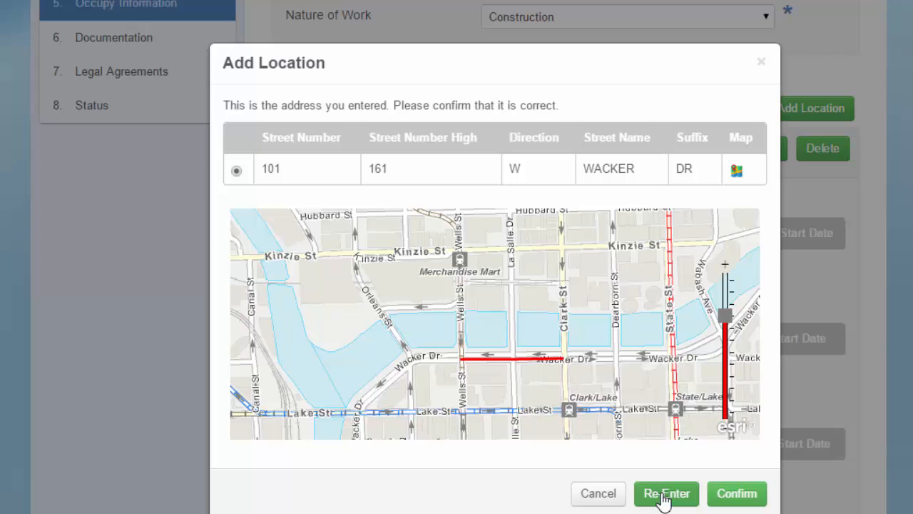
click(738, 494)
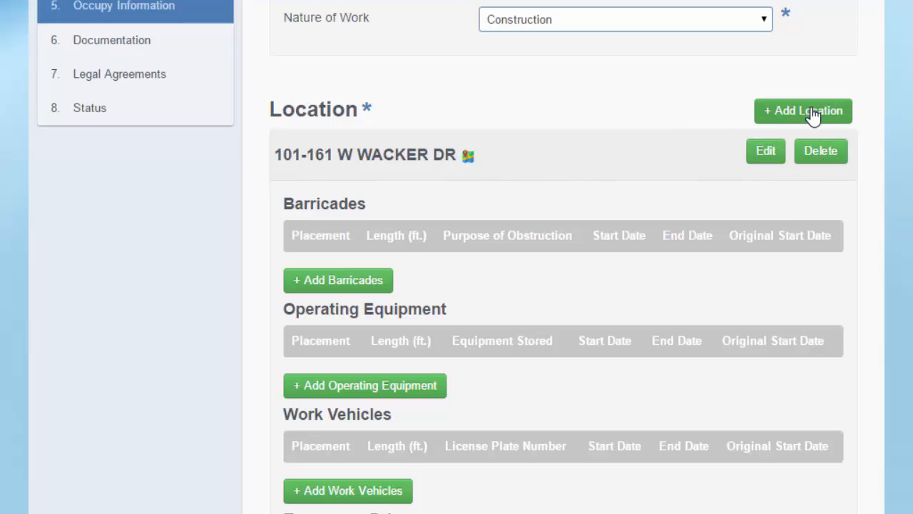
scroll(454, 179, down, 3)
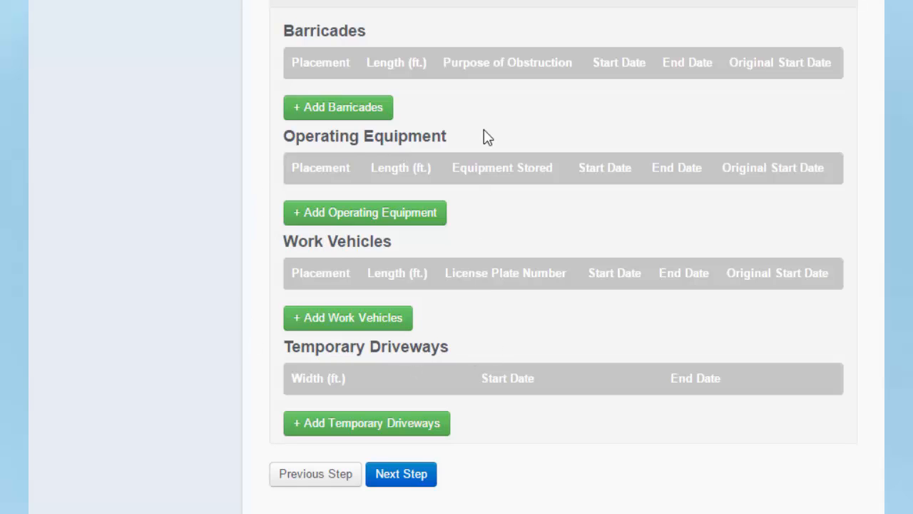
Start a Curb Lane barricade of length 20 with purpose SAFETY.
click(363, 112)
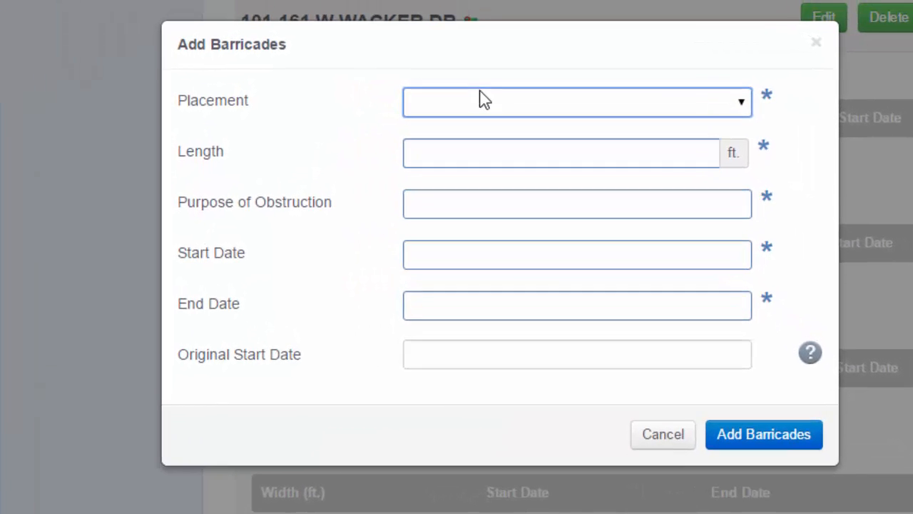
click(742, 103)
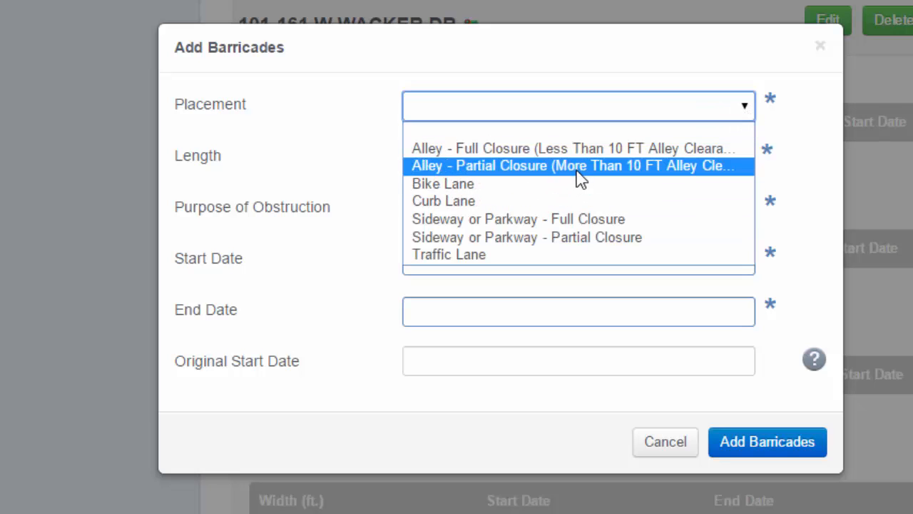
click(506, 199)
click(669, 155)
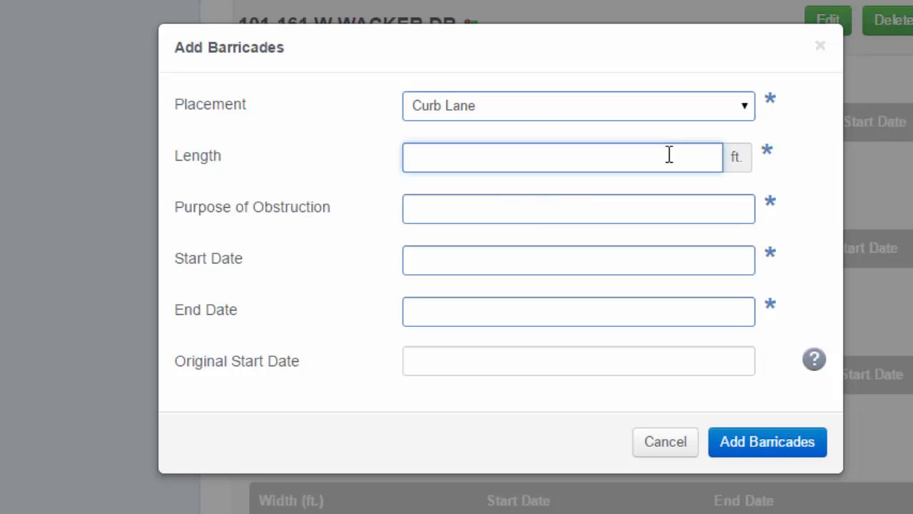
text(20)
key(Tab)
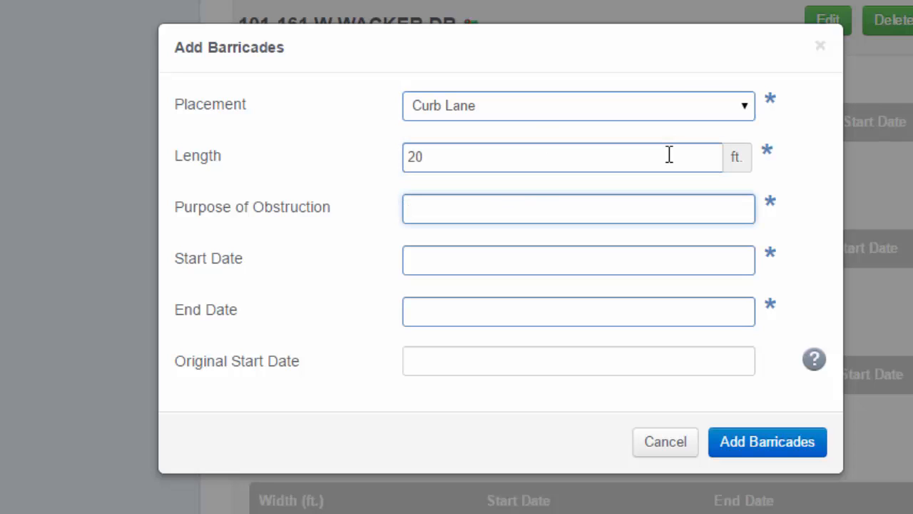
text(SAFET)
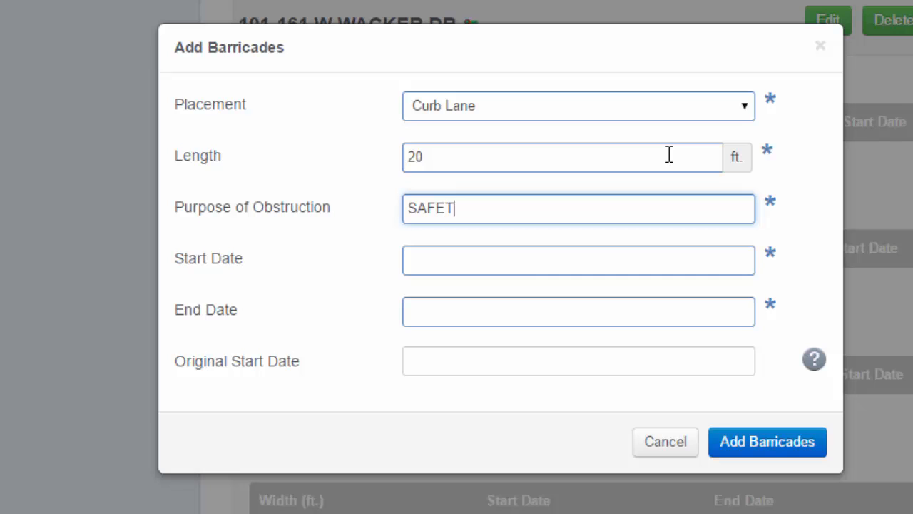
text(Y)
Give the barricade dates 12/01/2015 to 12/15/2015 and save it to the permit.
click(532, 272)
text(12/01/2015)
click(514, 312)
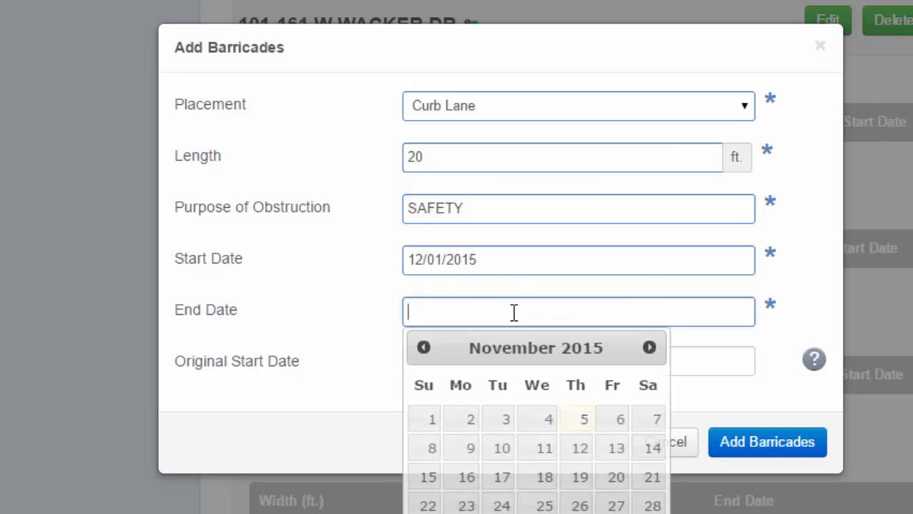
click(493, 366)
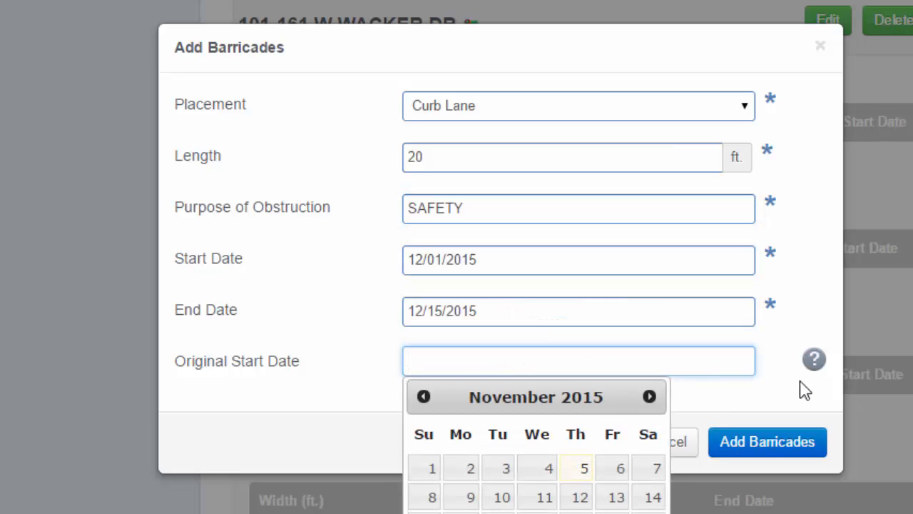
click(814, 362)
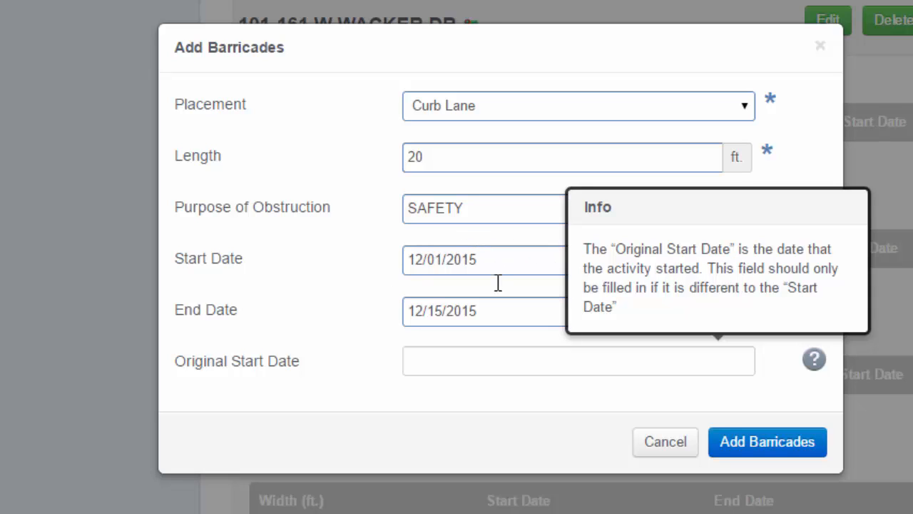
click(782, 444)
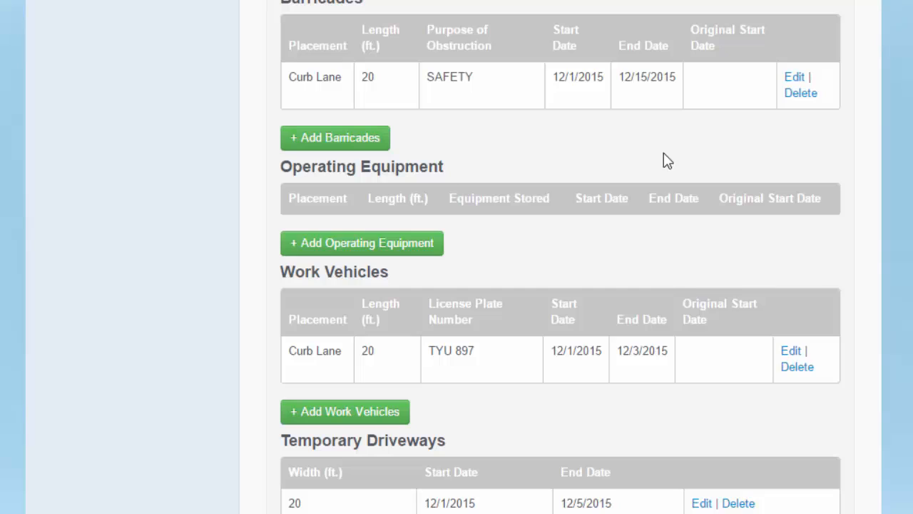
Start a Curb Lane operating equipment entry for a 20 ft GENERATOR.
click(373, 251)
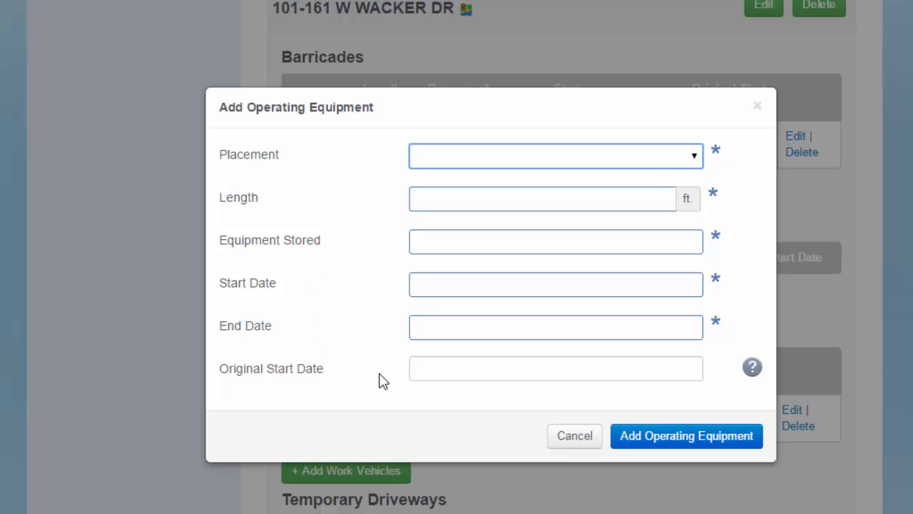
click(473, 156)
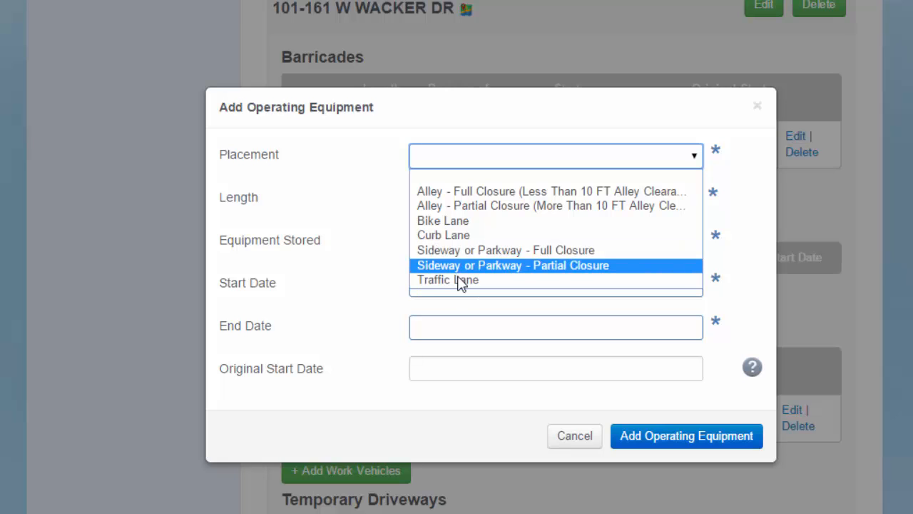
click(470, 238)
click(458, 200)
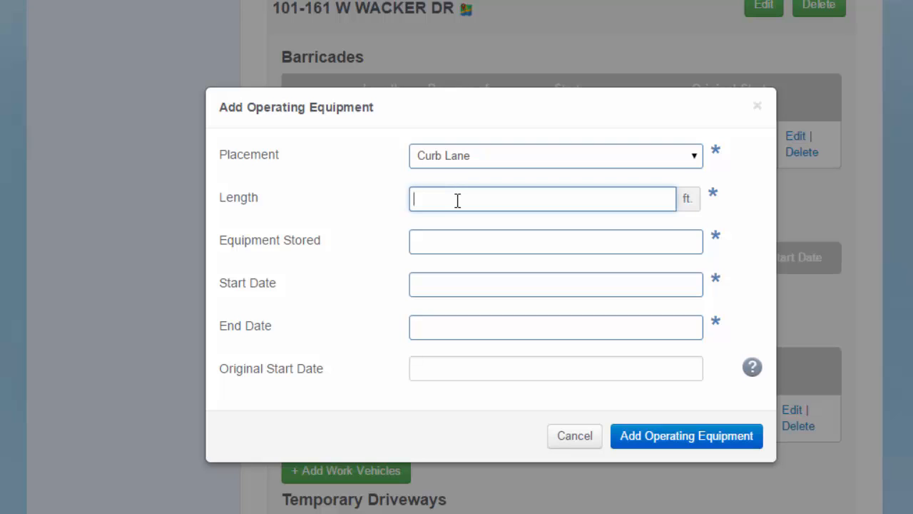
key(Tab)
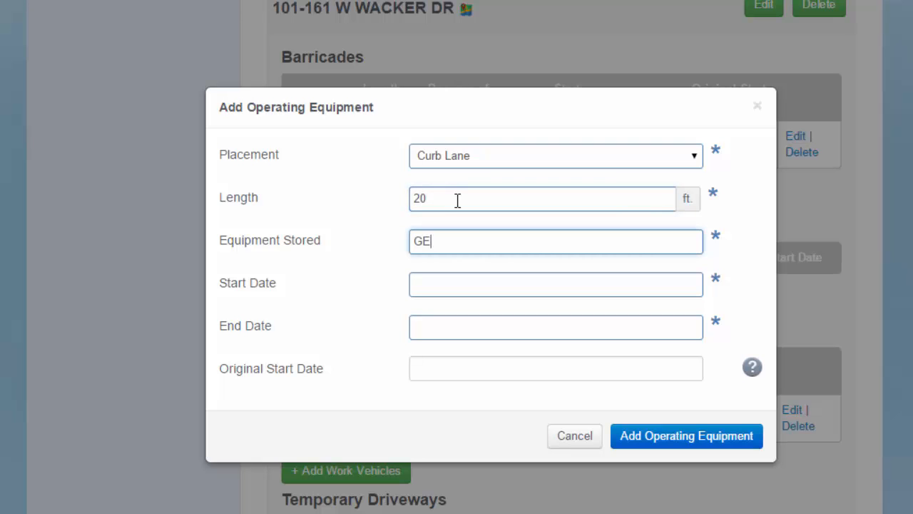
Date the generator December 1–4, 2015, save it, and begin a work vehicle entry.
click(501, 288)
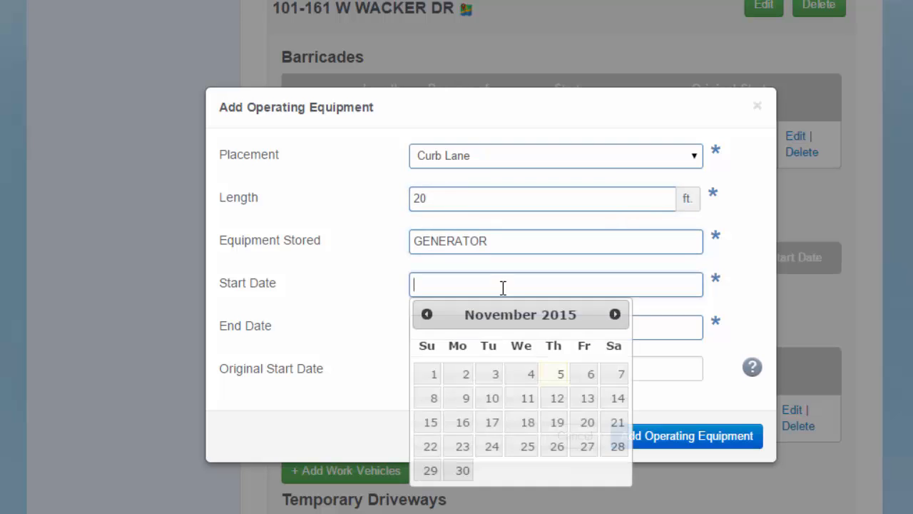
click(613, 315)
click(497, 377)
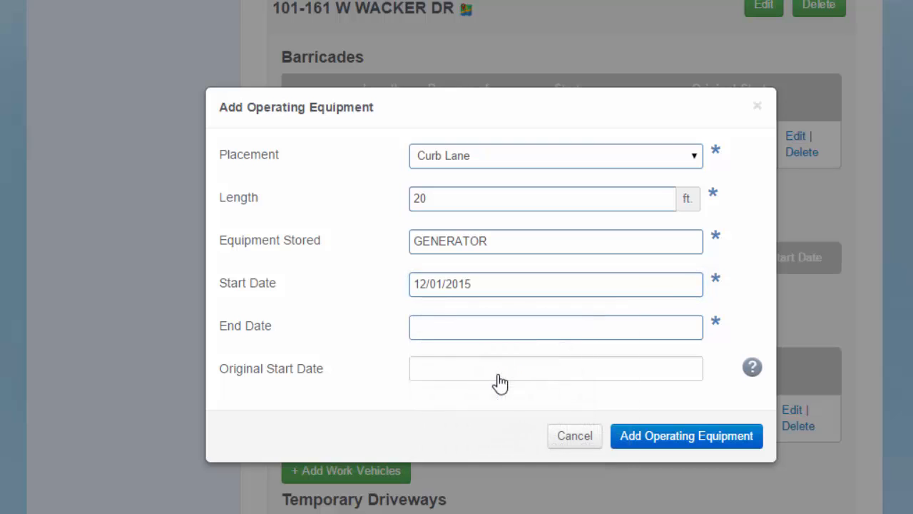
click(467, 329)
click(614, 357)
click(590, 417)
click(666, 443)
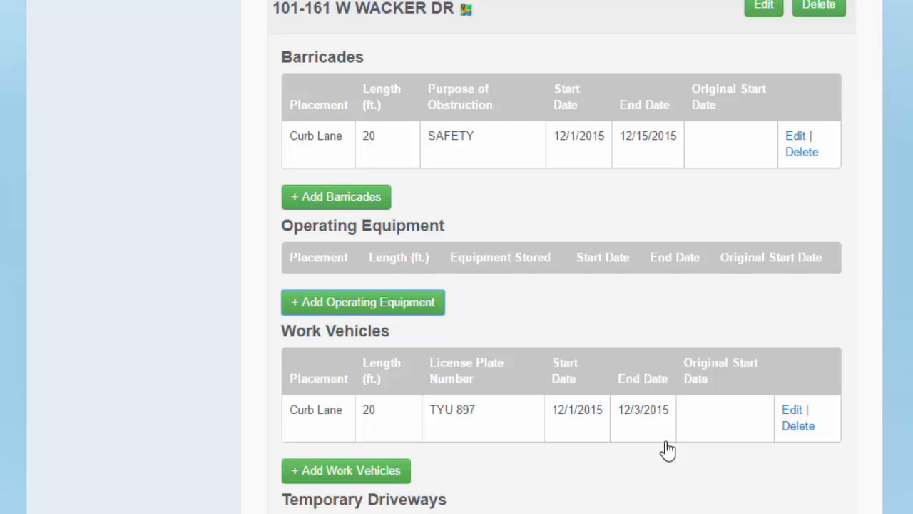
click(354, 391)
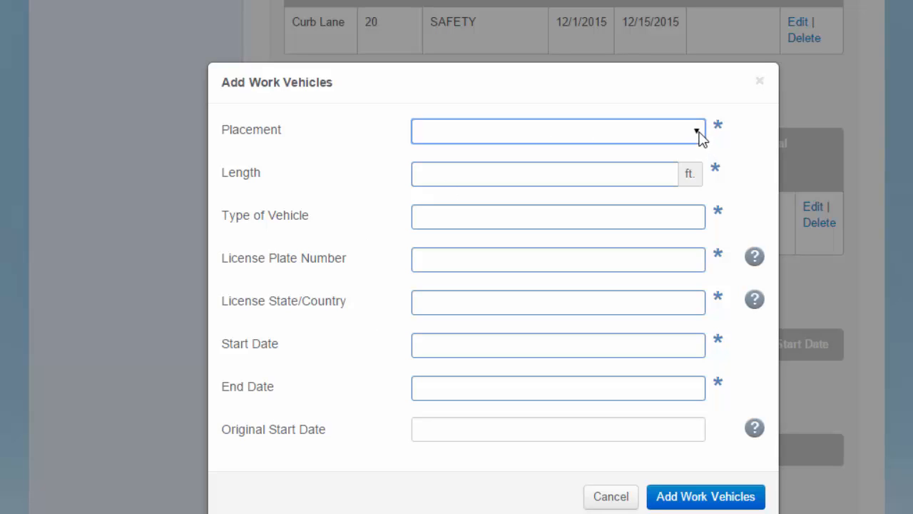
Add a 20 ft Curb Lane CARGO work vehicle for 12/1/2015 to 12/3/2015.
click(696, 133)
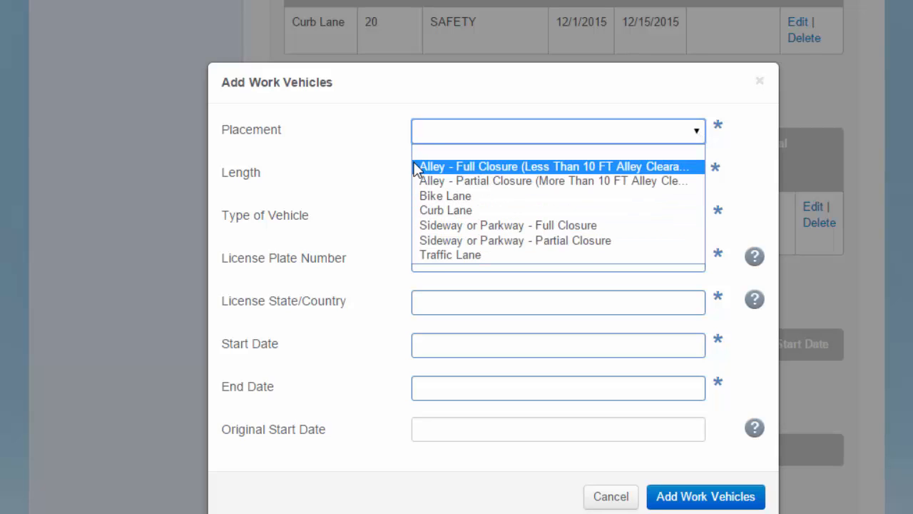
click(426, 136)
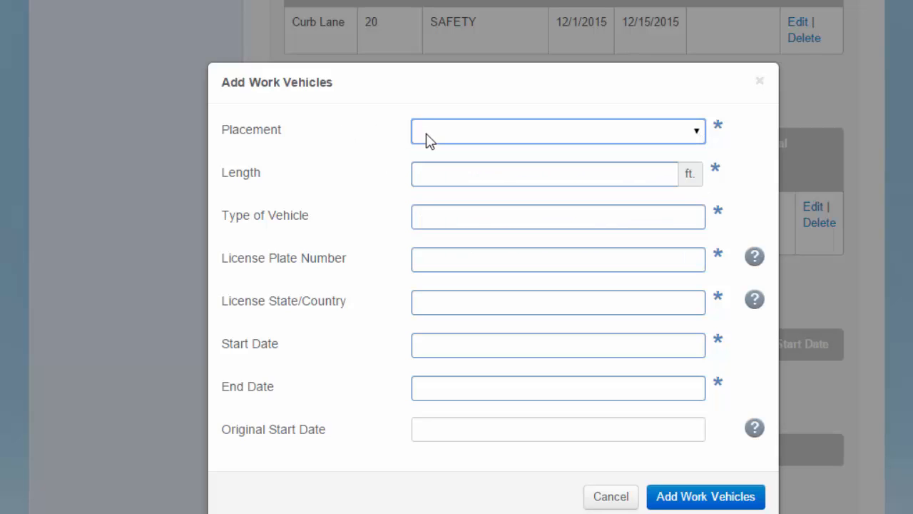
click(458, 223)
text(CARGO)
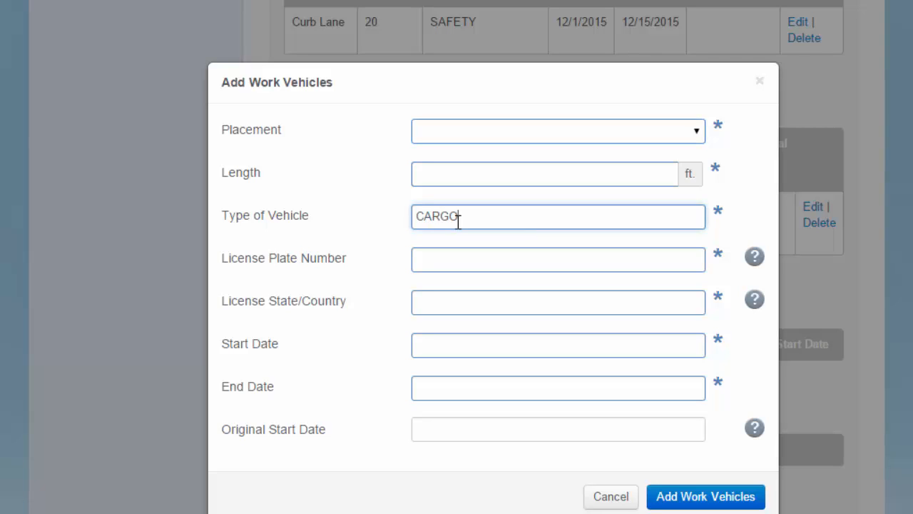
click(463, 173)
text(20)
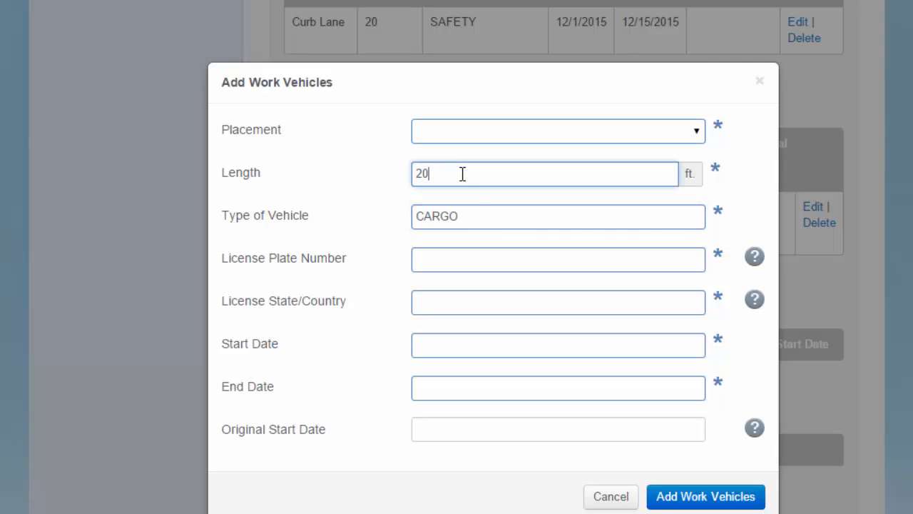
click(469, 263)
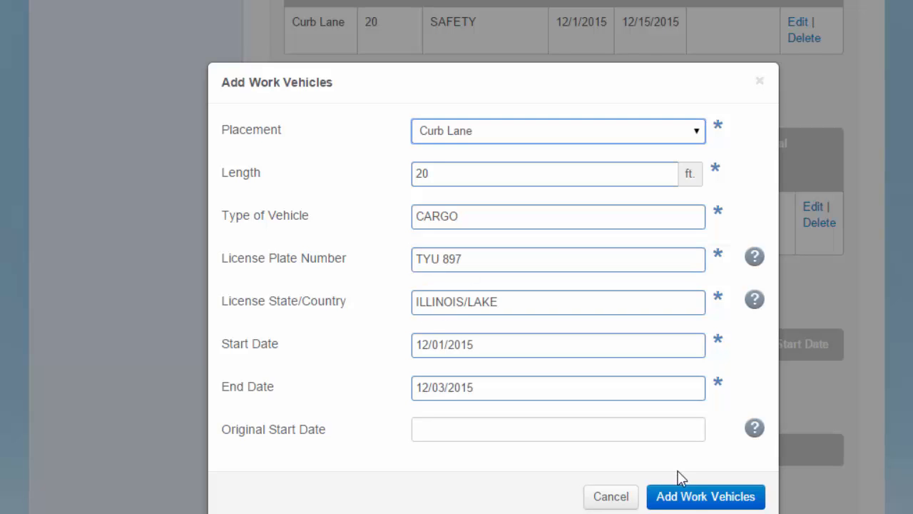
click(687, 499)
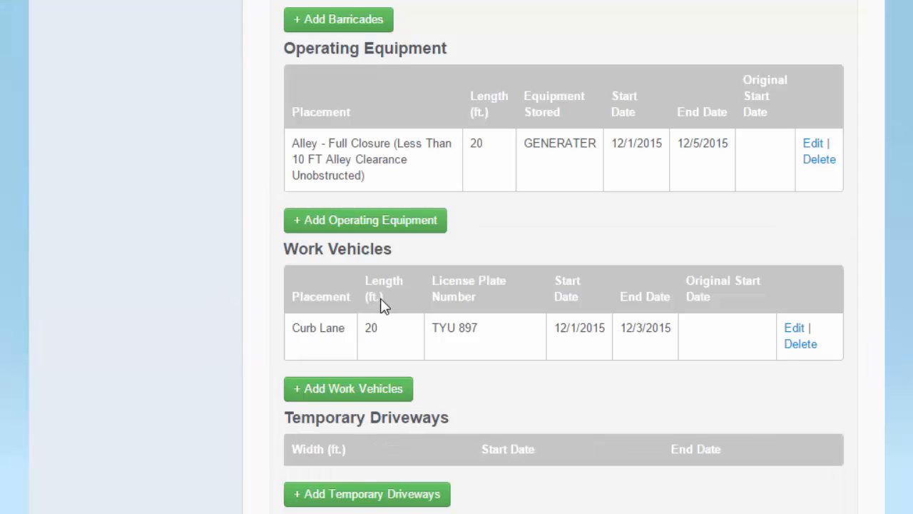
Add a temporary driveway 20 ft wide, dated December 1 to December 5, 2015.
click(391, 499)
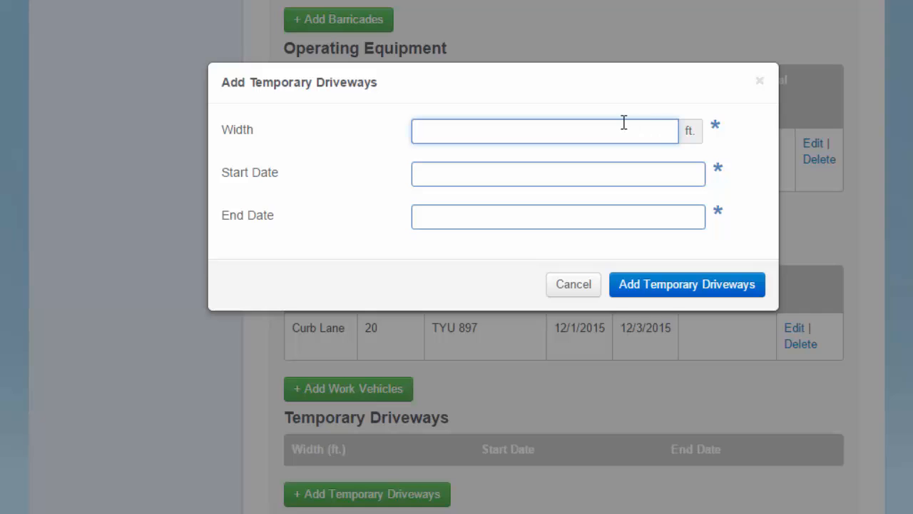
text(20)
key(Tab)
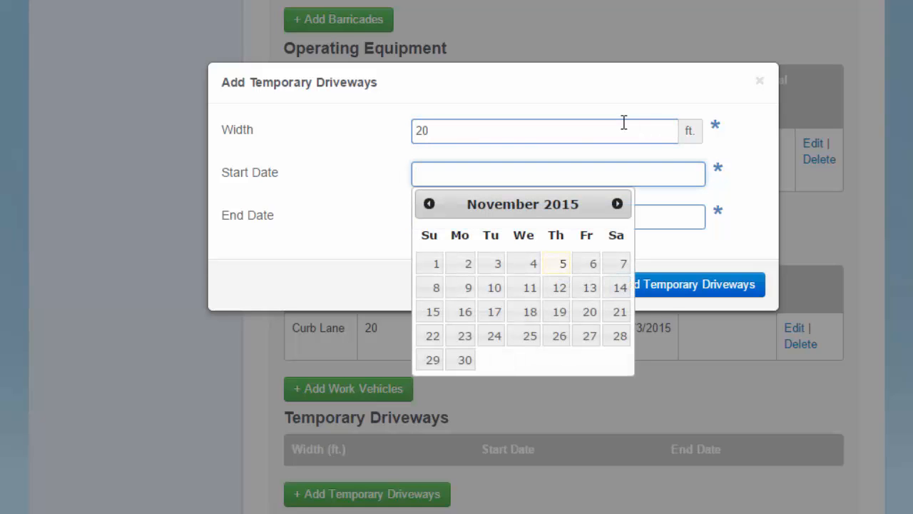
click(617, 204)
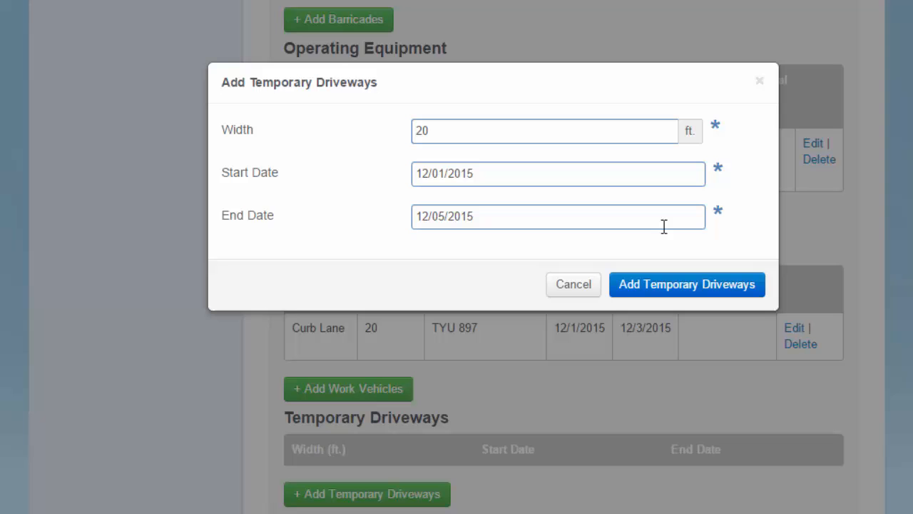
click(666, 286)
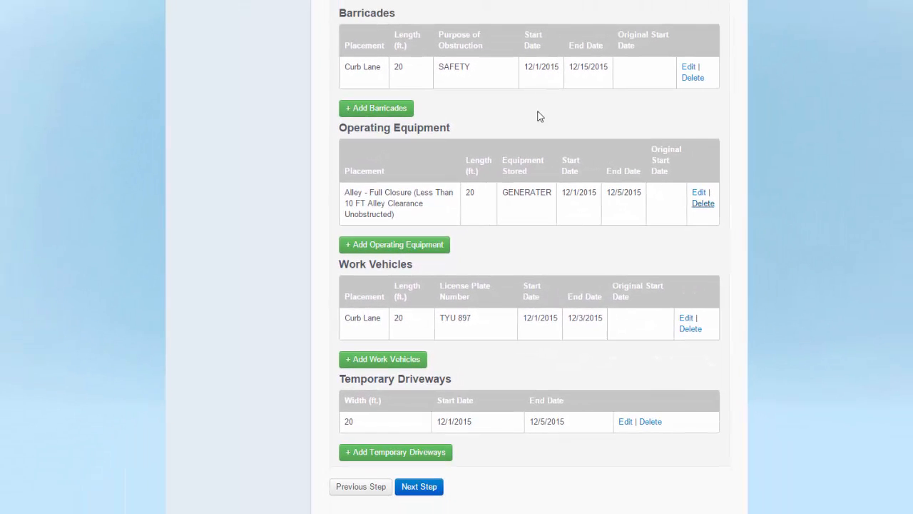
Proceed to Legal Agreements and tick I Agree to accept the certification.
click(418, 488)
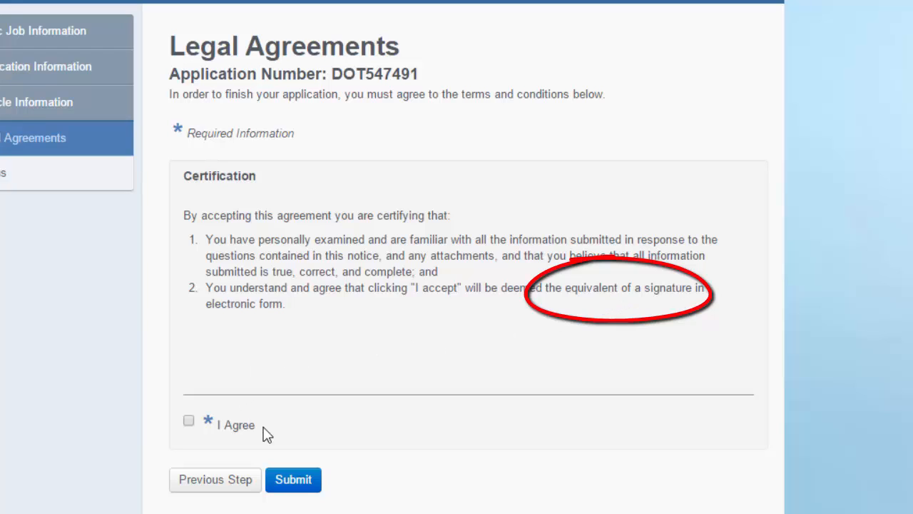
click(189, 421)
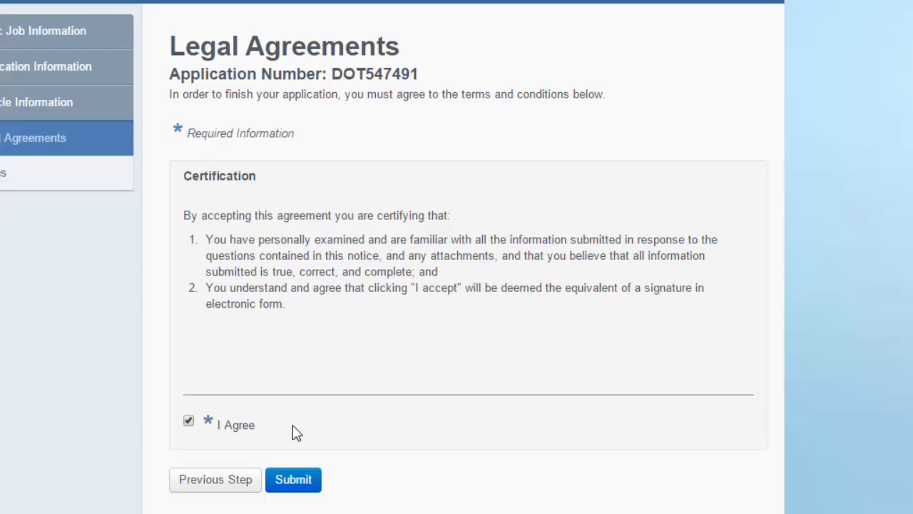
click(295, 490)
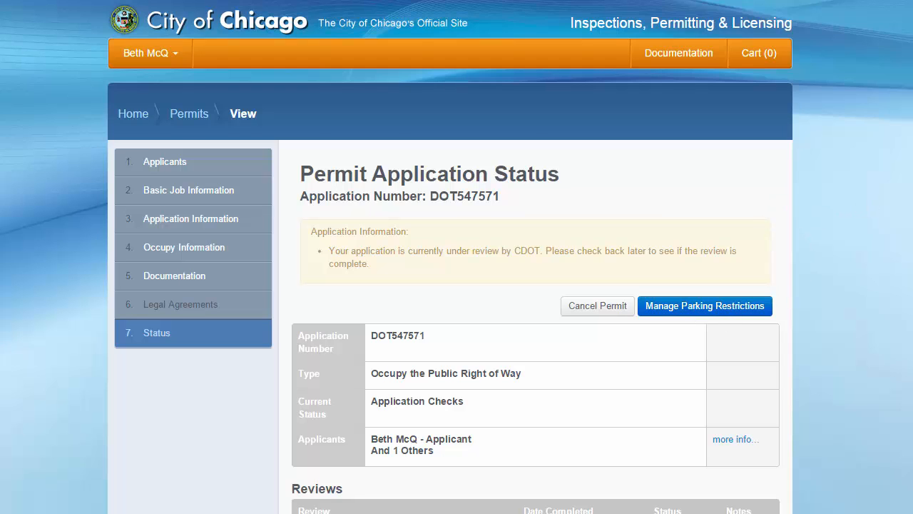
scroll(457, 285, down, 3)
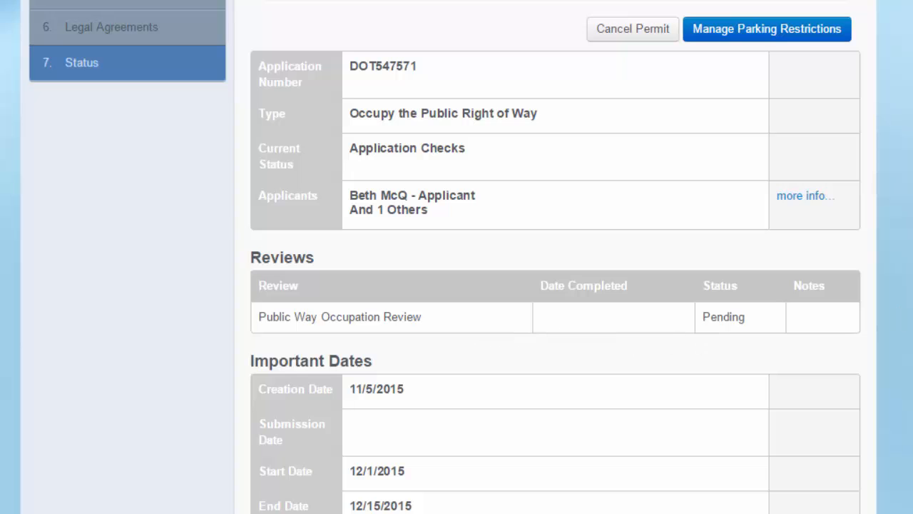
scroll(511, 60, down, 5)
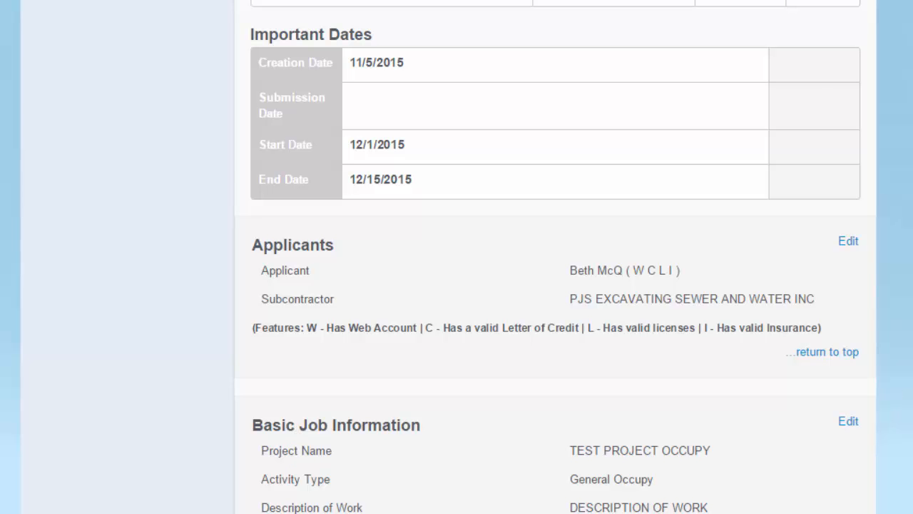
scroll(510, 285, down, 3)
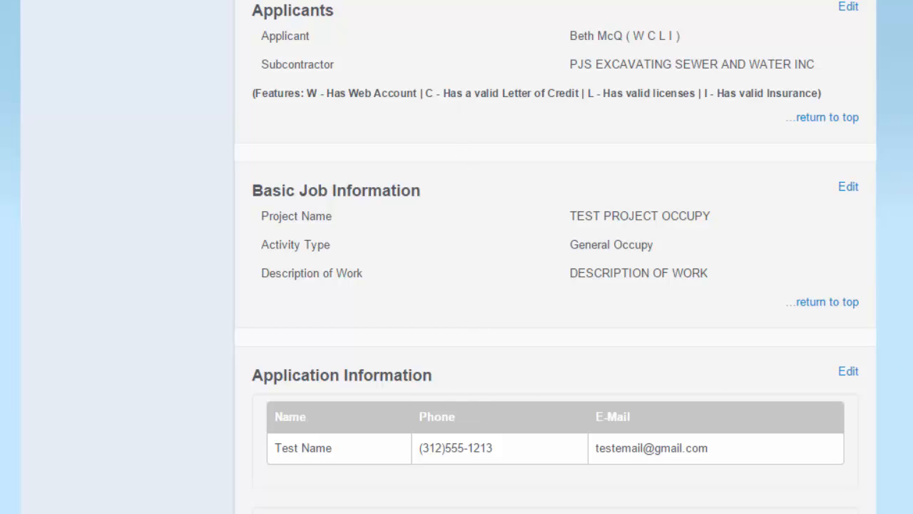
scroll(470, 14, down, 6)
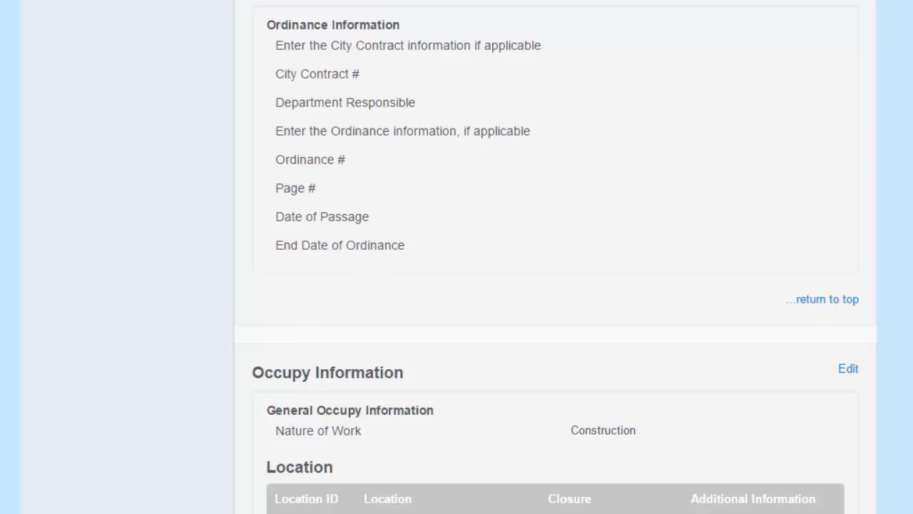
scroll(555, 286, down, 5)
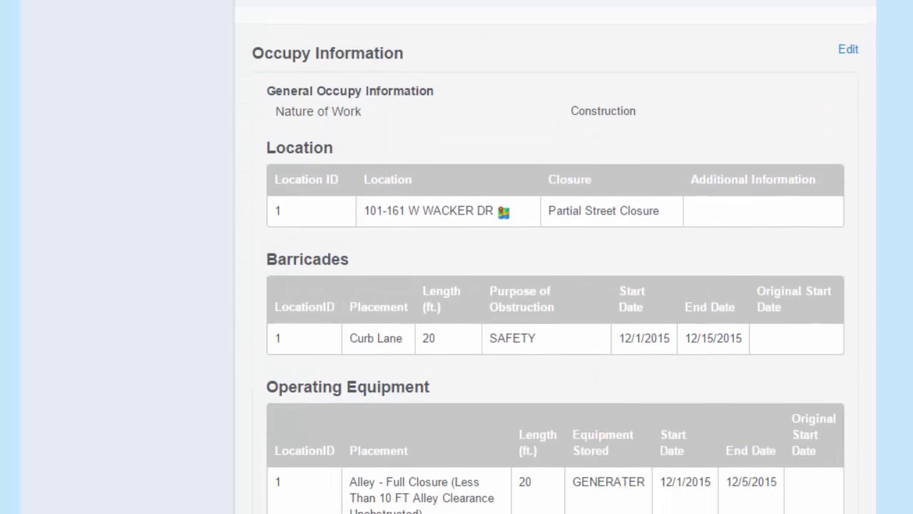
scroll(555, 286, down, 1)
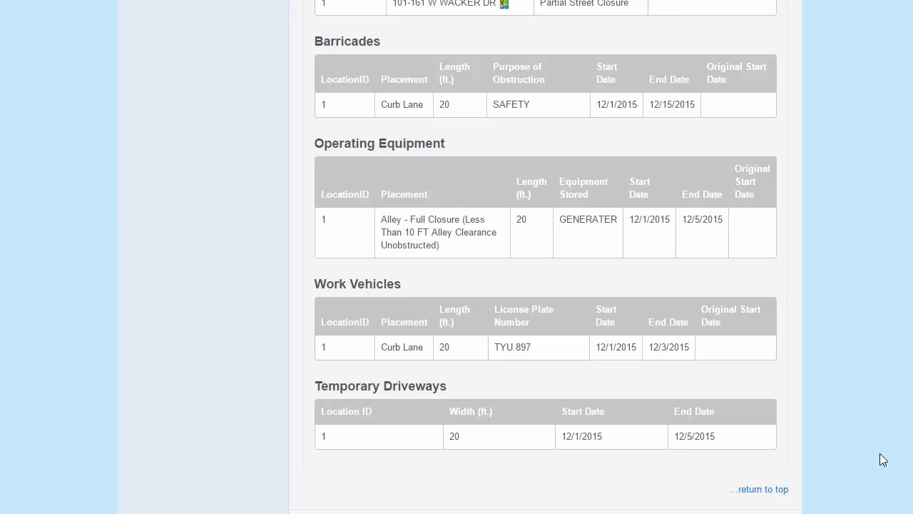
click(765, 498)
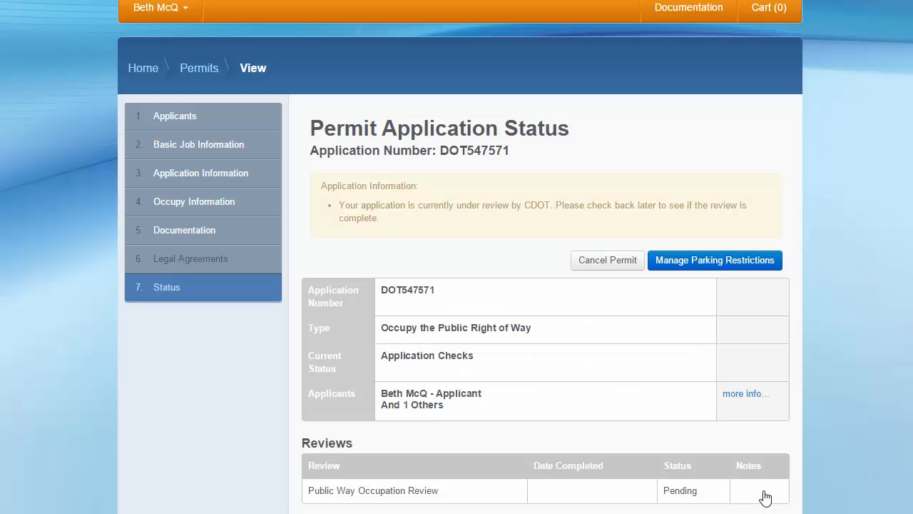
Start a parking service request for 101–141 W Wacker Dr on the North side.
click(704, 266)
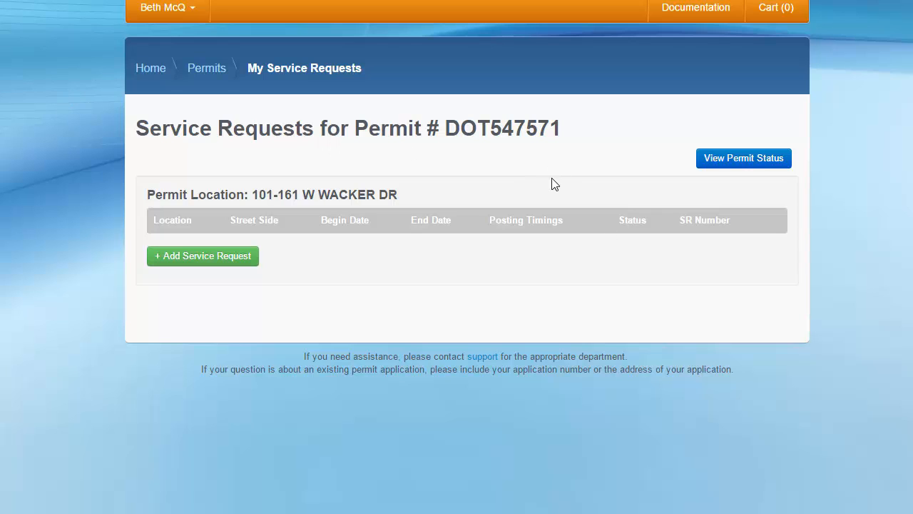
scroll(555, 185, up, 1)
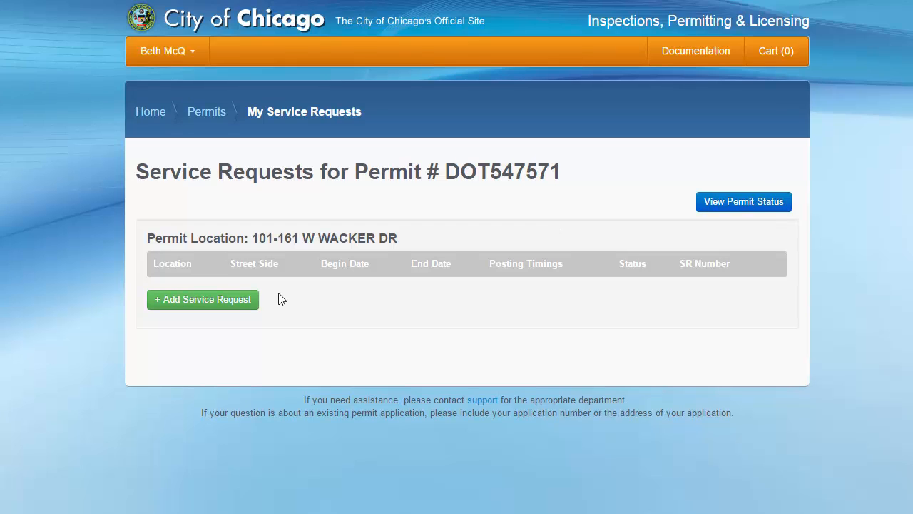
click(204, 300)
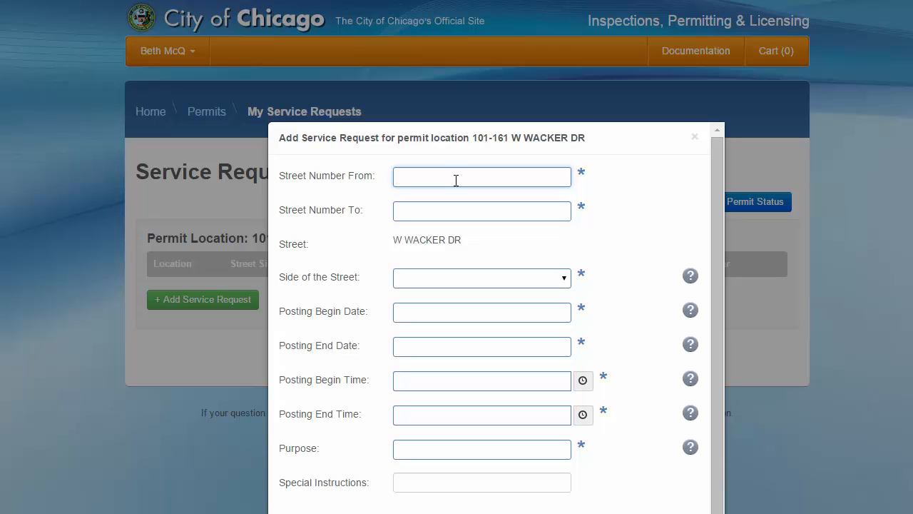
text(101)
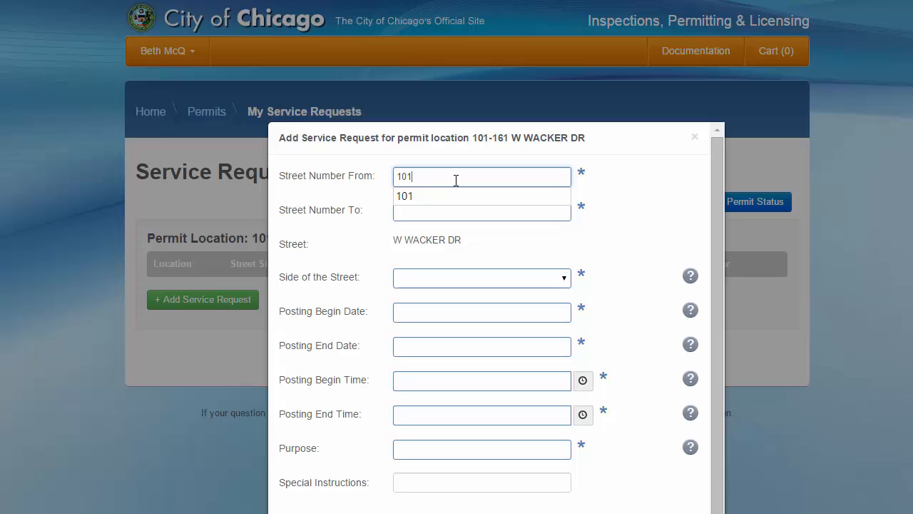
key(Tab)
text(1)
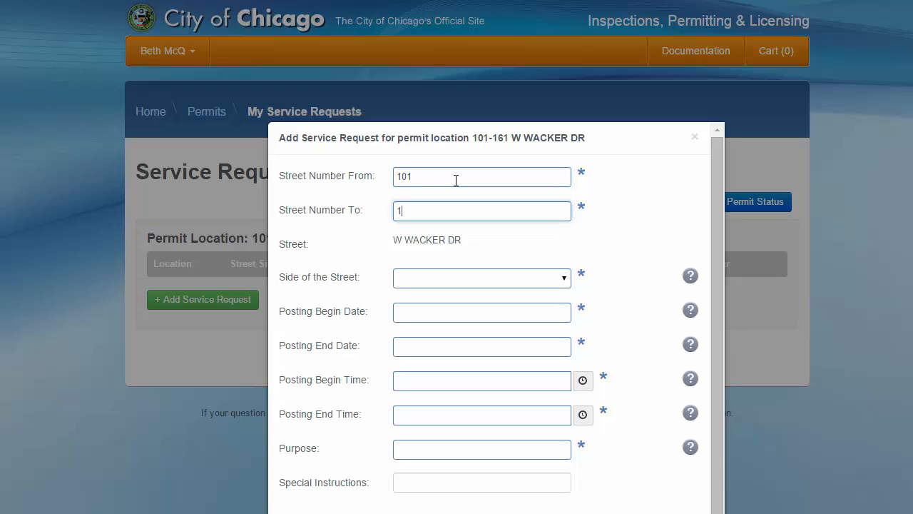
text(41)
key(Tab)
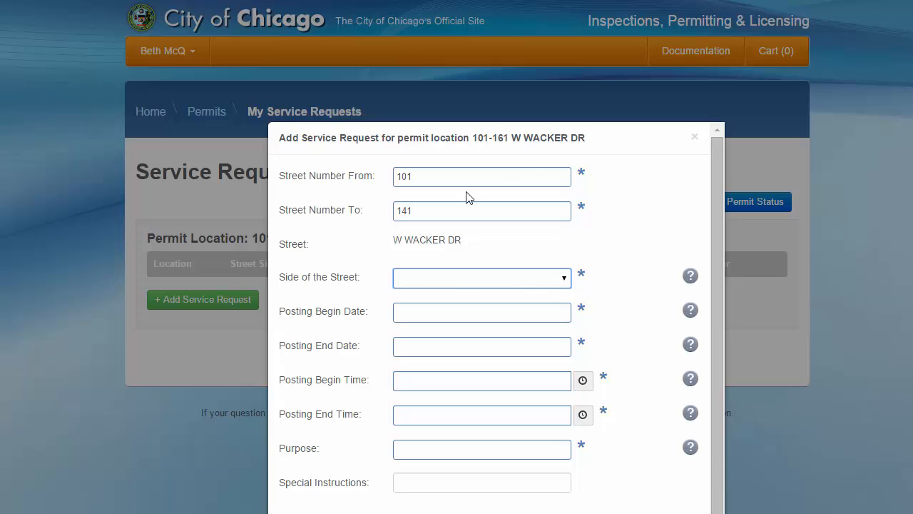
click(419, 277)
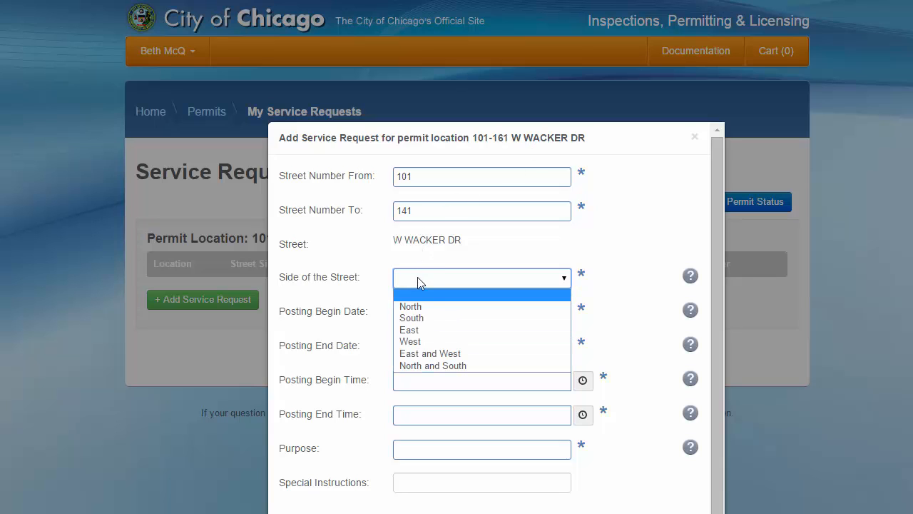
click(417, 314)
Set posting dates 12/05–12/06/2015 with times 6:00 PM to 5:00 AM.
click(410, 318)
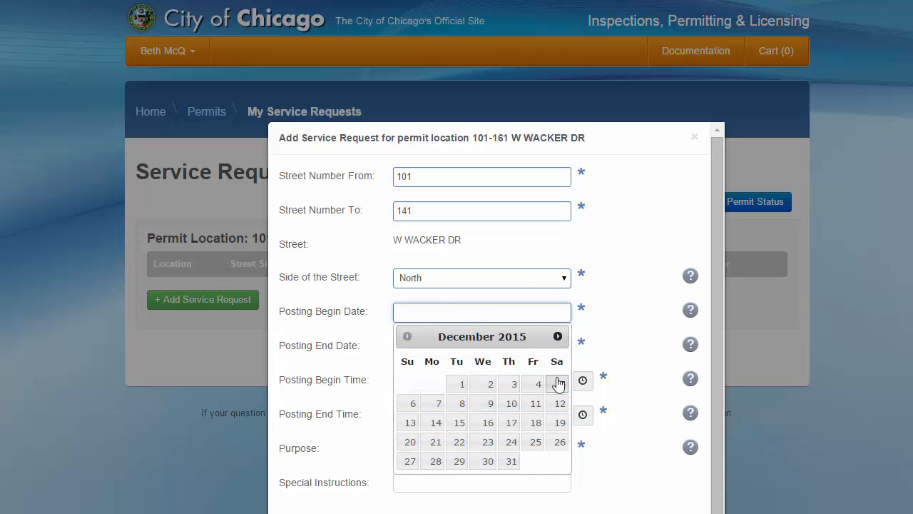
click(558, 384)
click(462, 349)
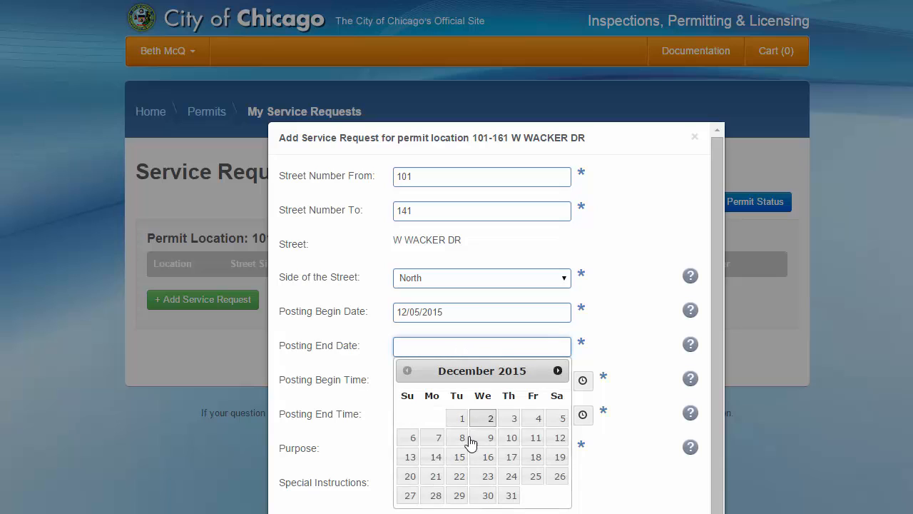
click(412, 437)
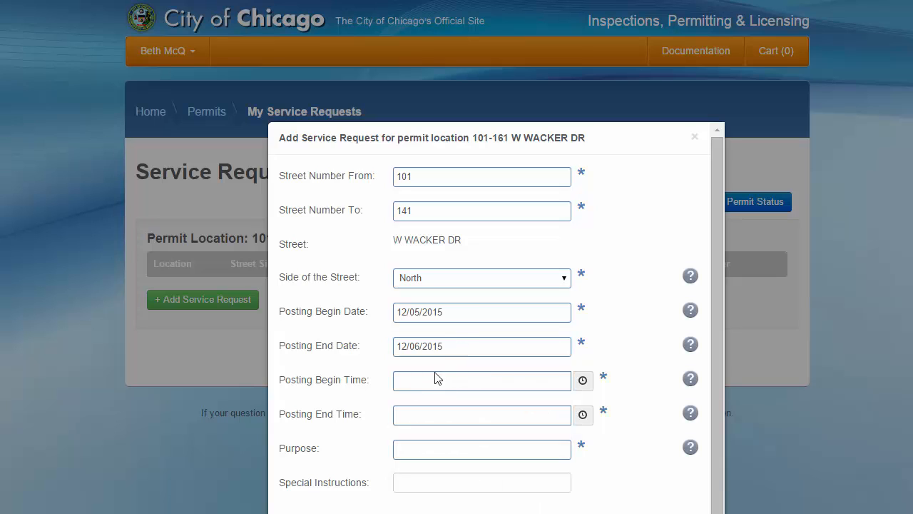
click(583, 386)
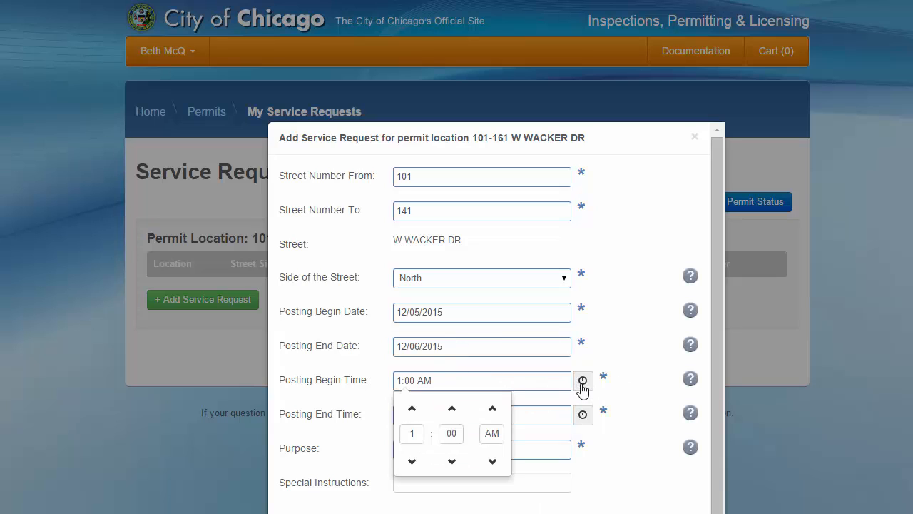
click(411, 435)
text(6)
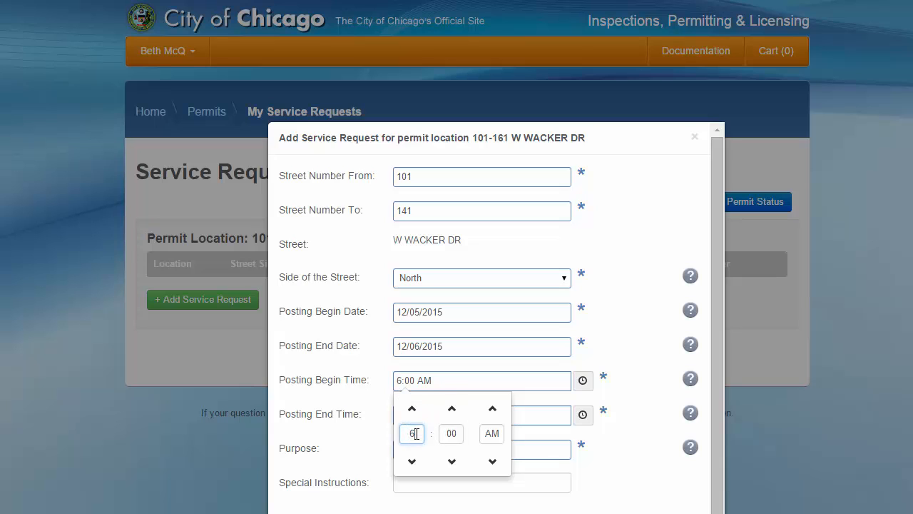
click(492, 408)
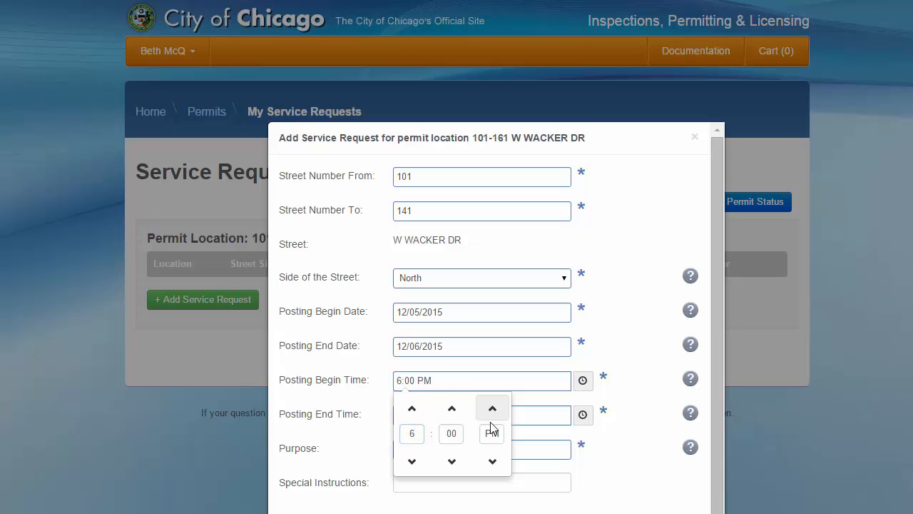
click(584, 418)
click(411, 443)
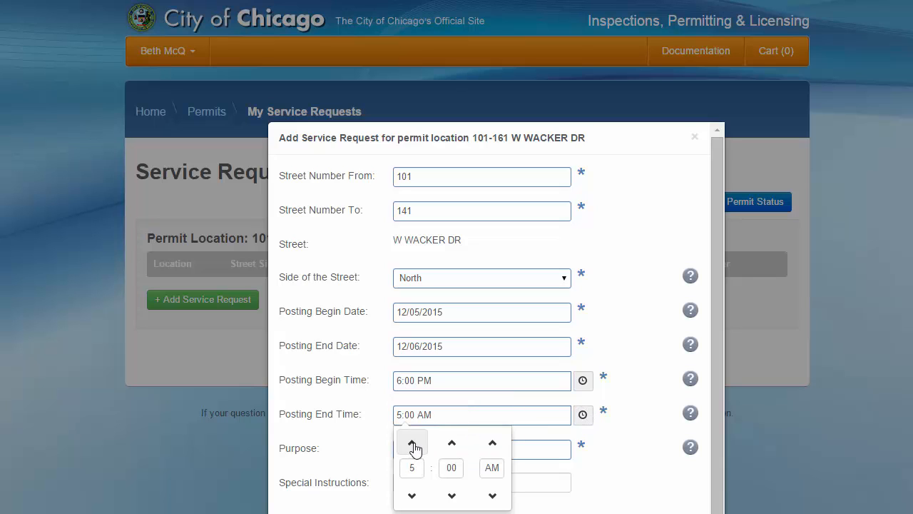
Enter EQUIMENT MOVING as the purpose and check the posting-date help note.
click(545, 451)
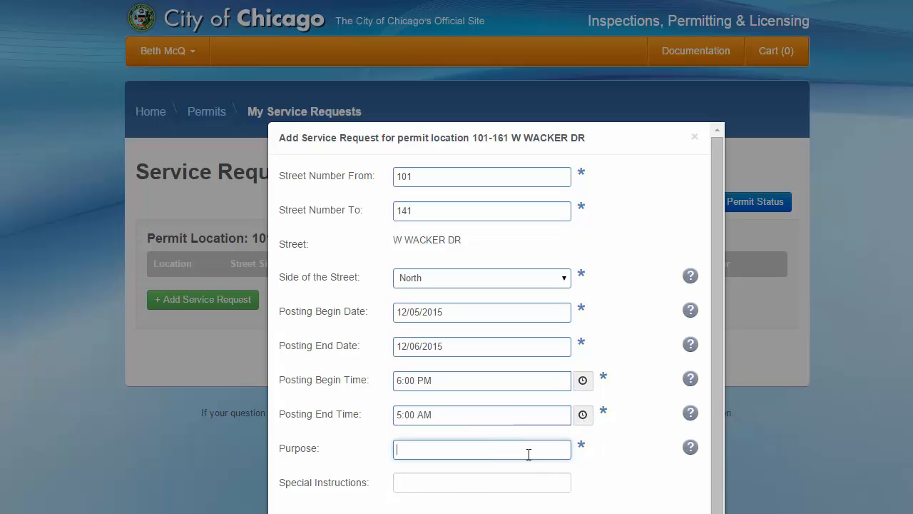
text(EQUIMENT MOVING)
click(436, 485)
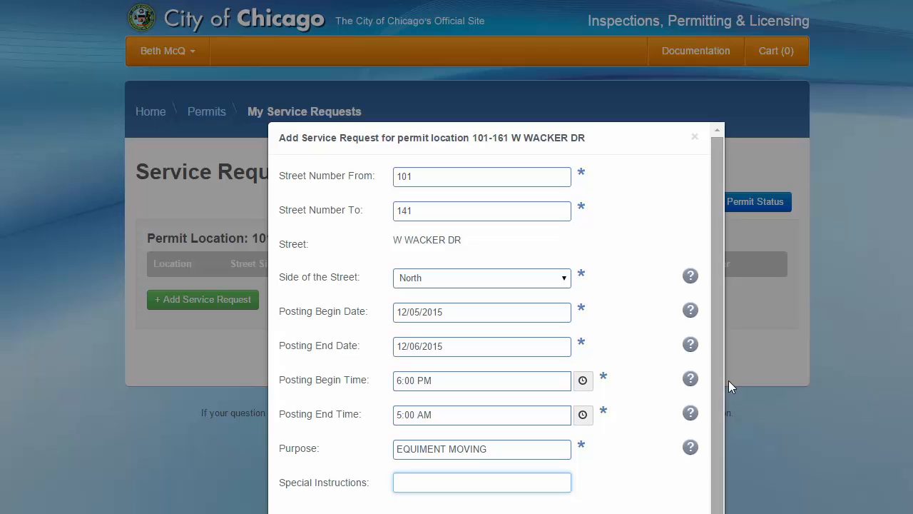
click(692, 345)
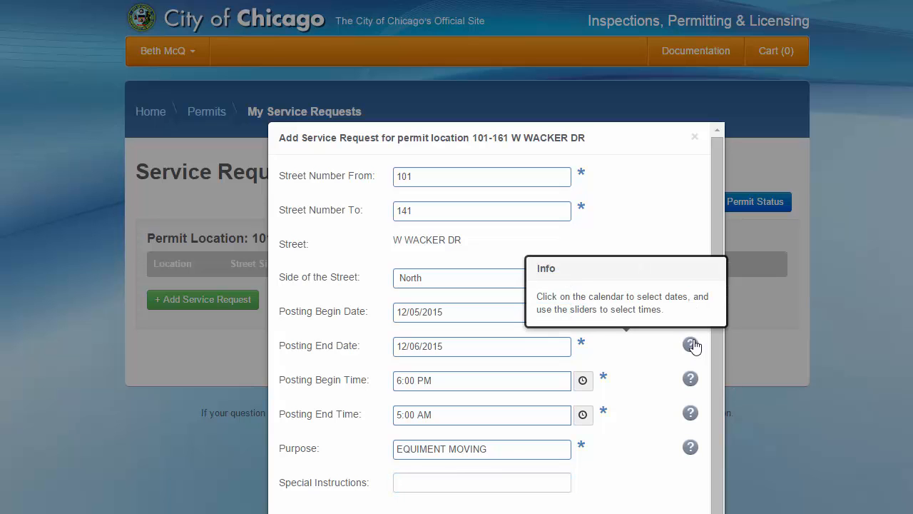
click(691, 346)
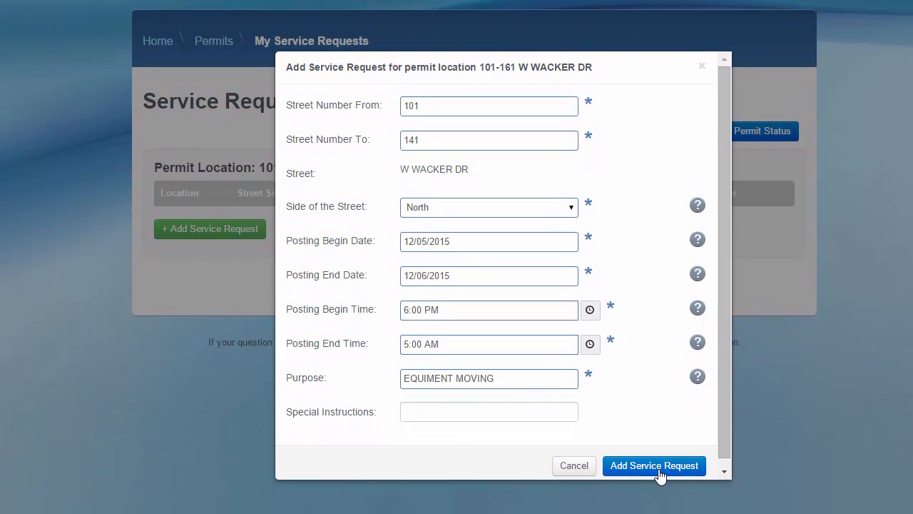
Add the 101–141 W Wacker Dr service request, review permit status, and return home.
click(658, 470)
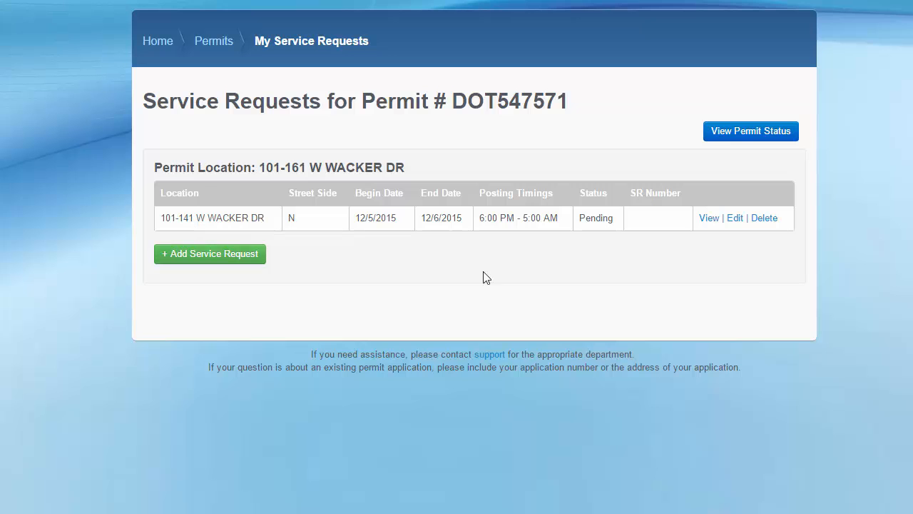
click(736, 131)
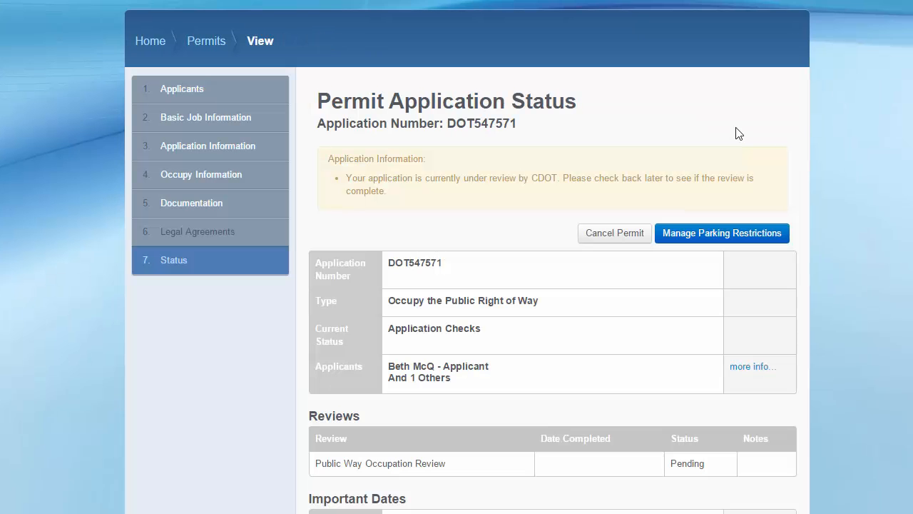
scroll(736, 132, down, 15)
scroll(553, 256, down, 5)
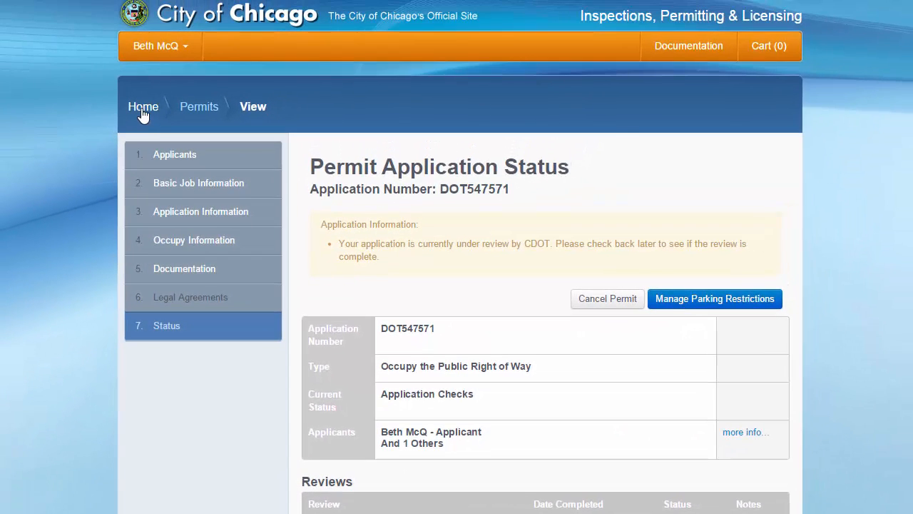
click(143, 107)
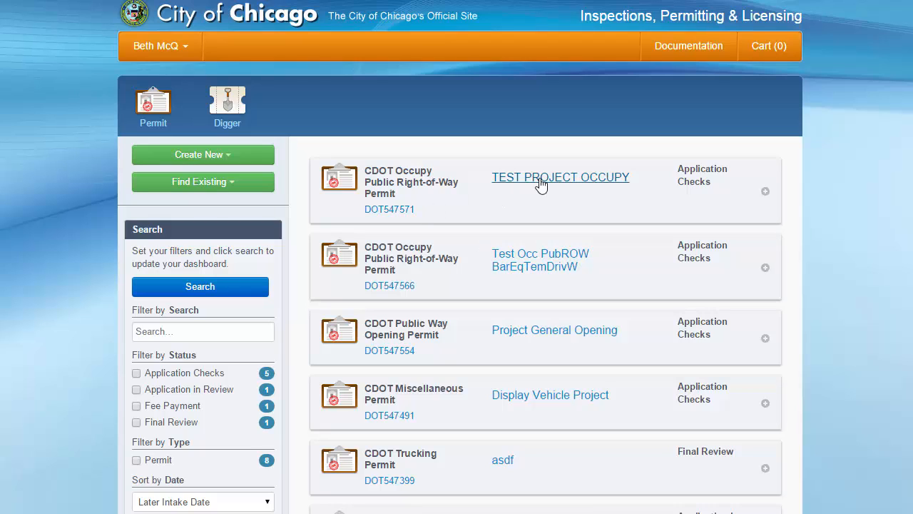
Review the TEST PROJECT OCCUPY permit's expanded details, then sign out of the portal.
click(335, 181)
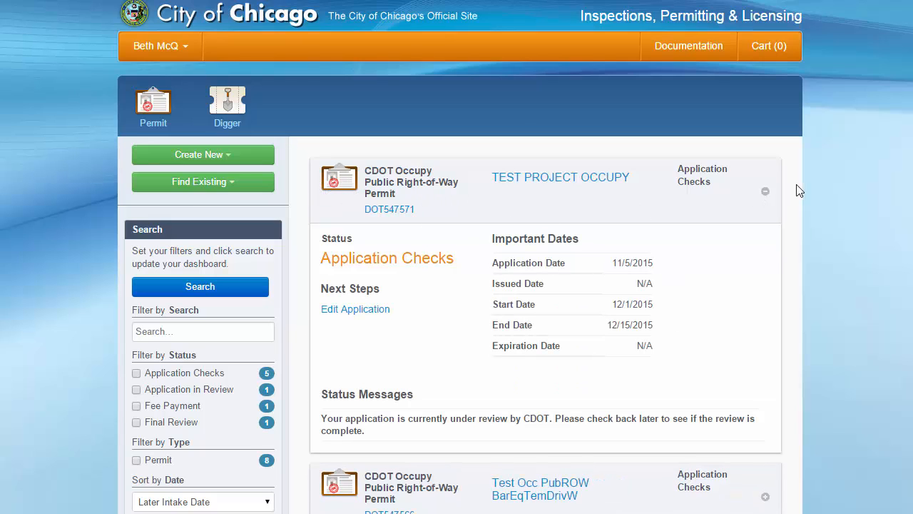
click(765, 193)
click(766, 194)
click(766, 193)
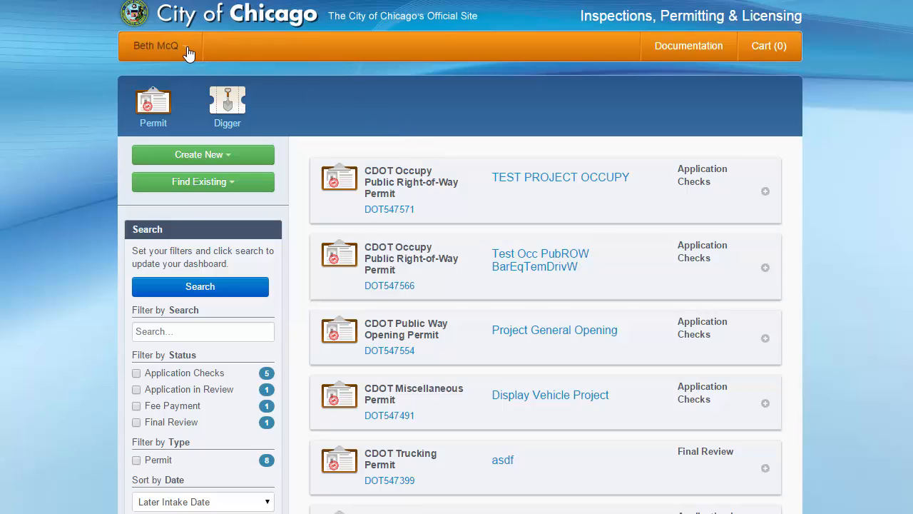
click(187, 53)
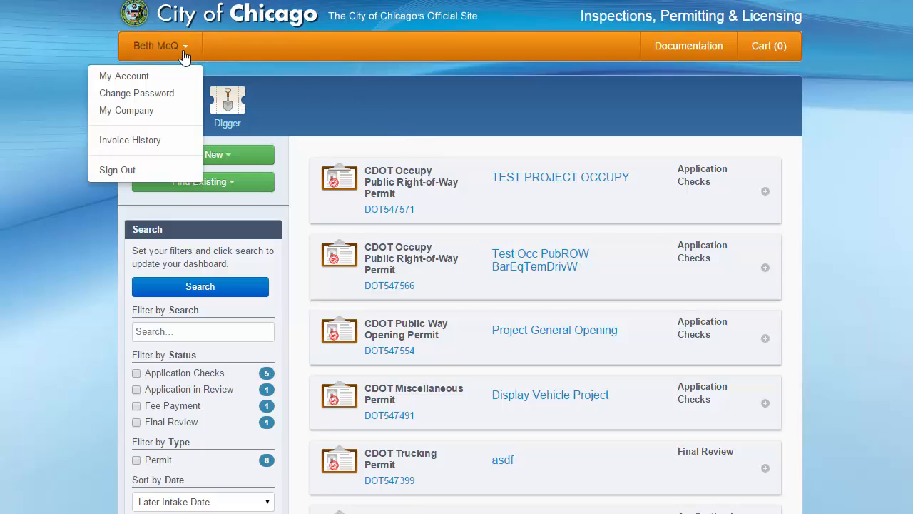
click(117, 170)
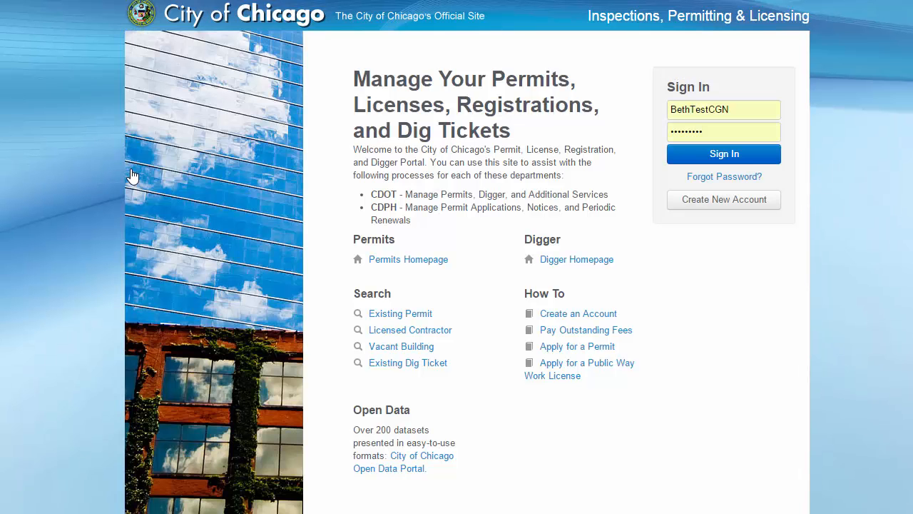